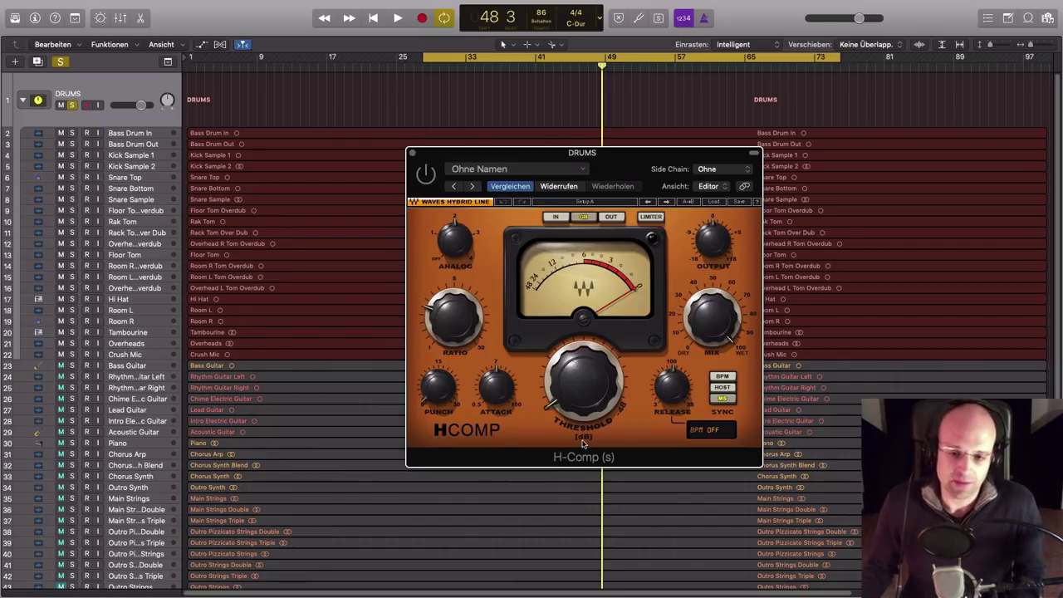
Play the drums from bar 41, switch on the bypassed H-Comp and set its threshold to about -15.1 dB
mouse_move(579, 422)
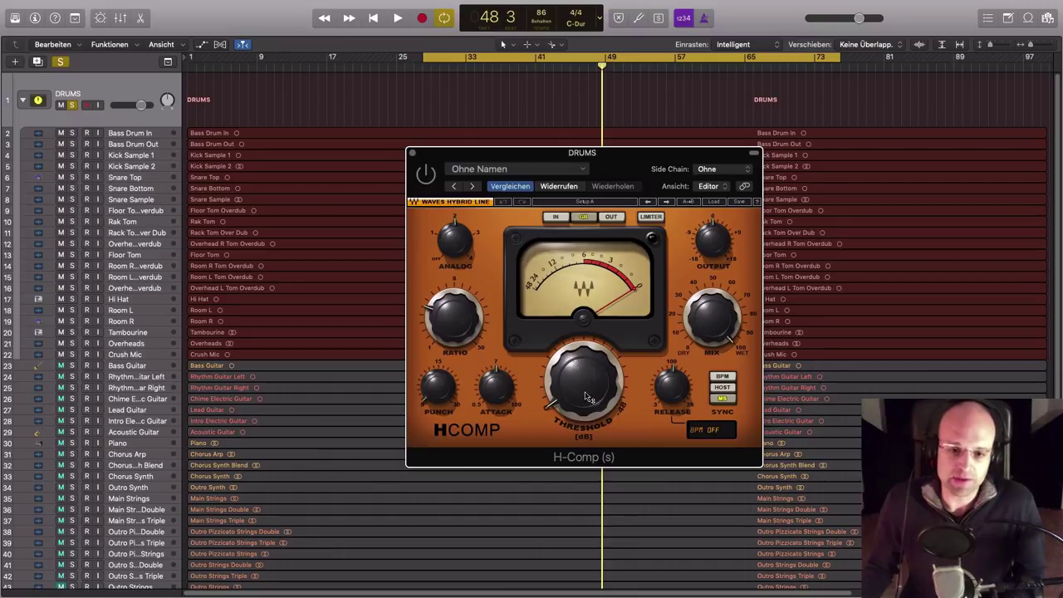
mouse_move(586, 402)
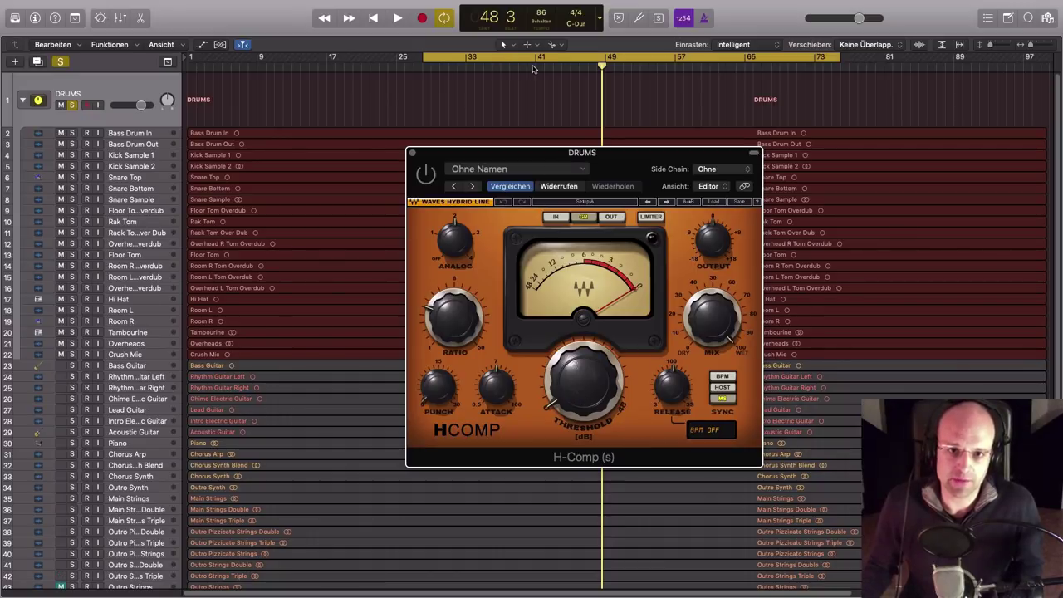
left_click(533, 69)
key("space")
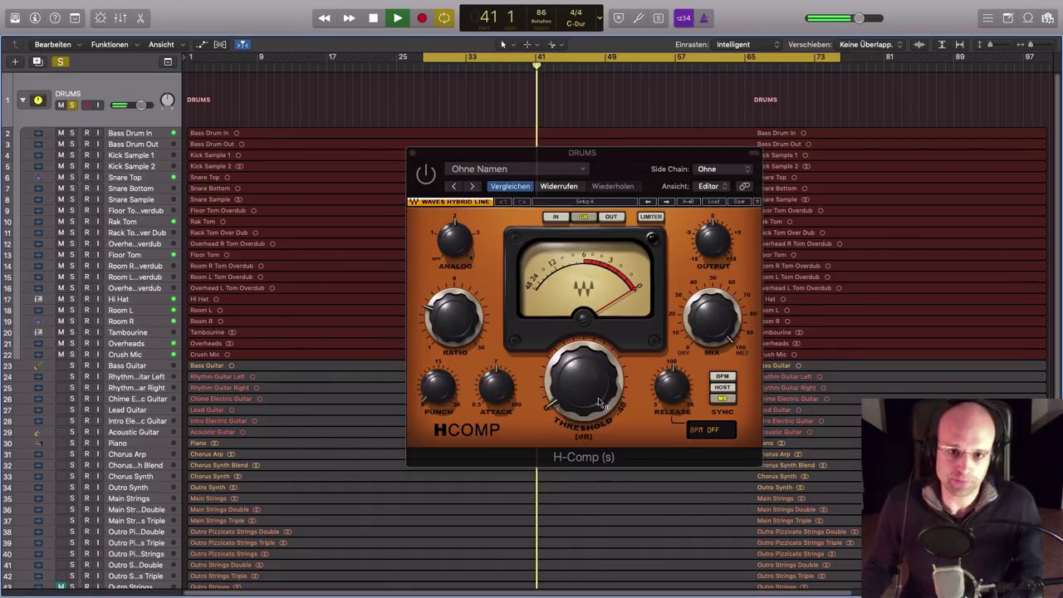
left_click_drag(595, 407, 589, 400)
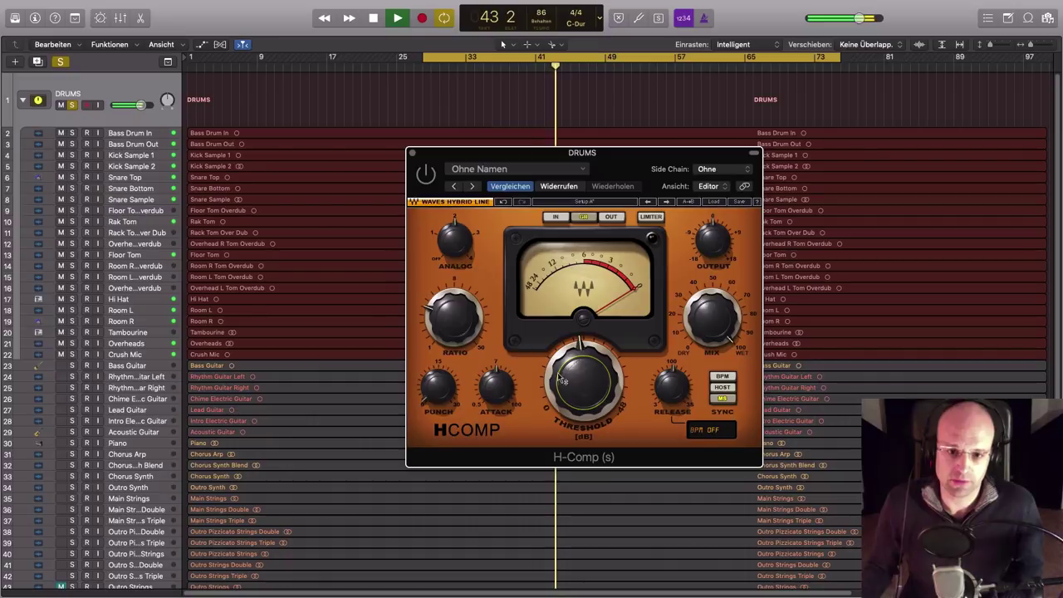
left_click_drag(589, 399, 589, 449)
left_click(426, 173)
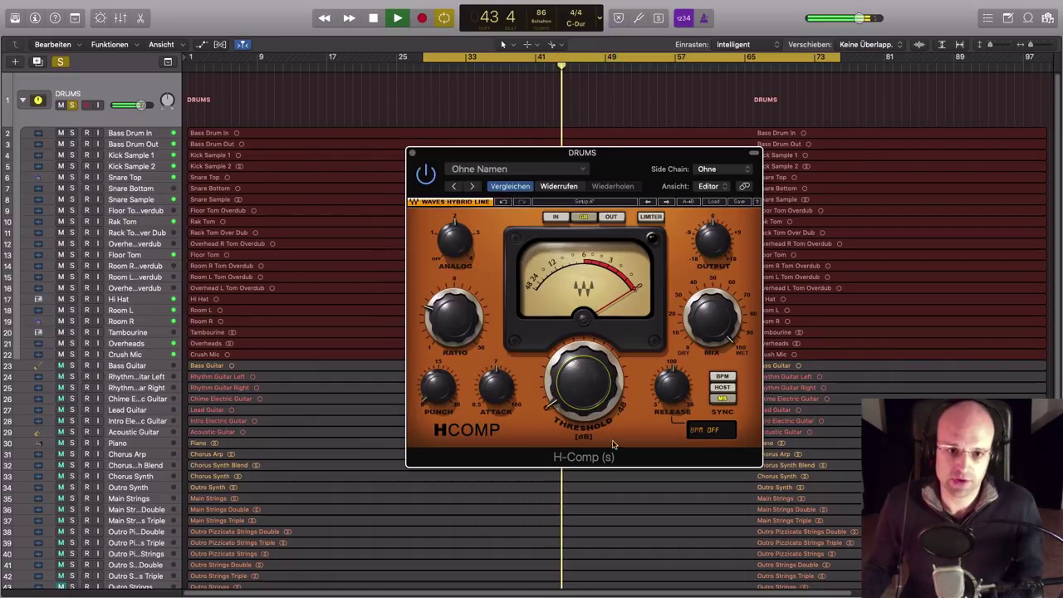
left_click_drag(596, 407, 597, 374)
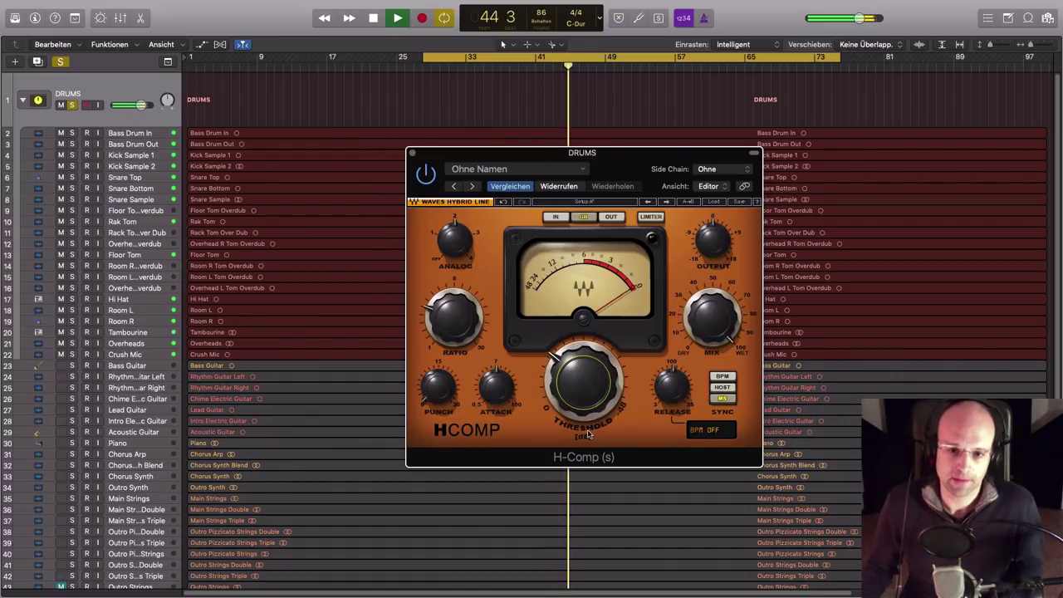
left_click_drag(608, 417, 608, 414)
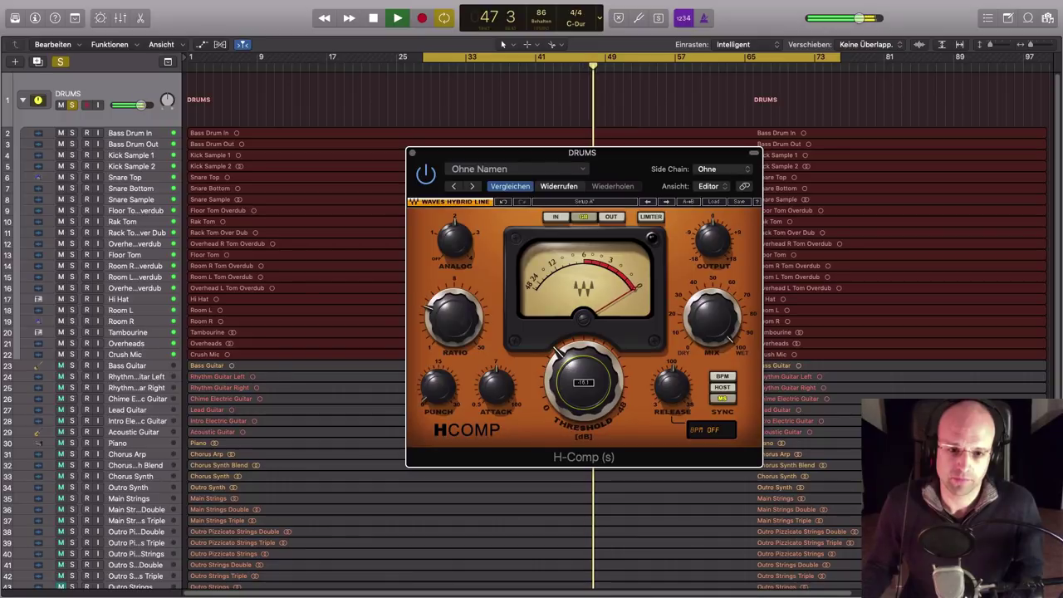
Stop playback and switch the compressor's release sync to HOST
mouse_move(448, 322)
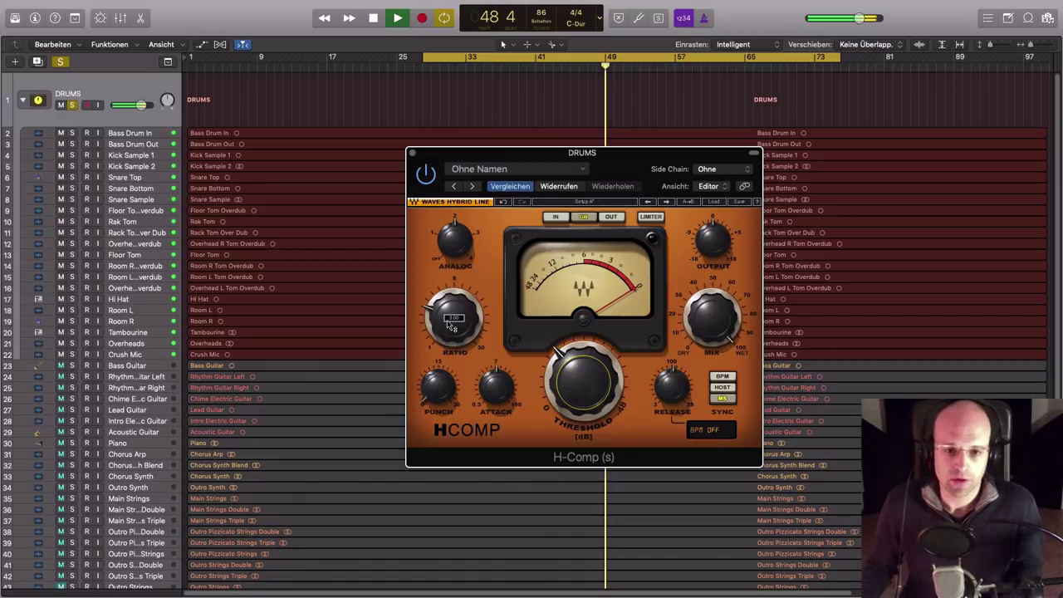
key("space")
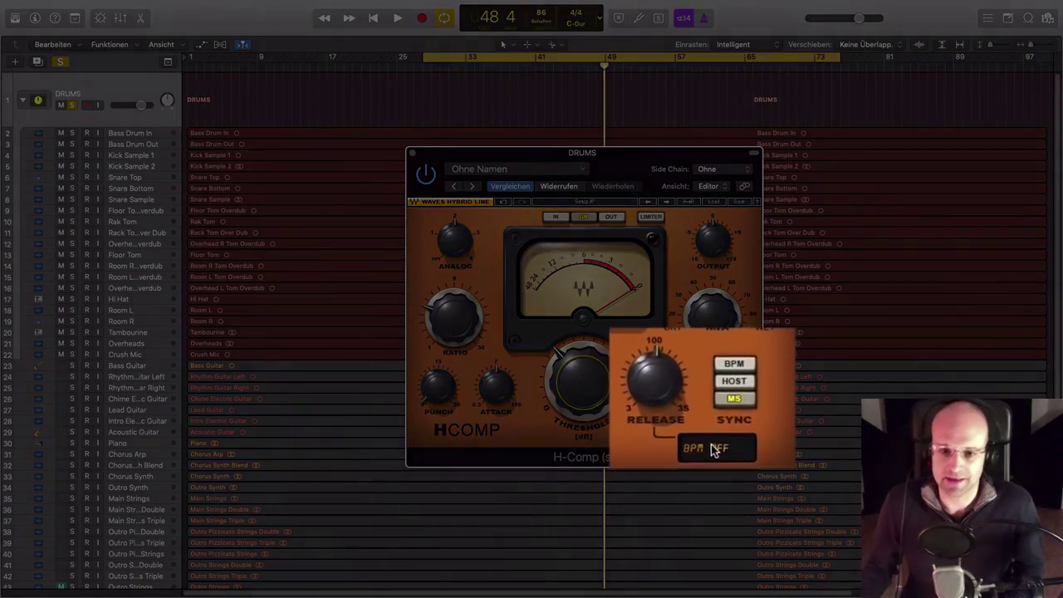
mouse_move(652, 383)
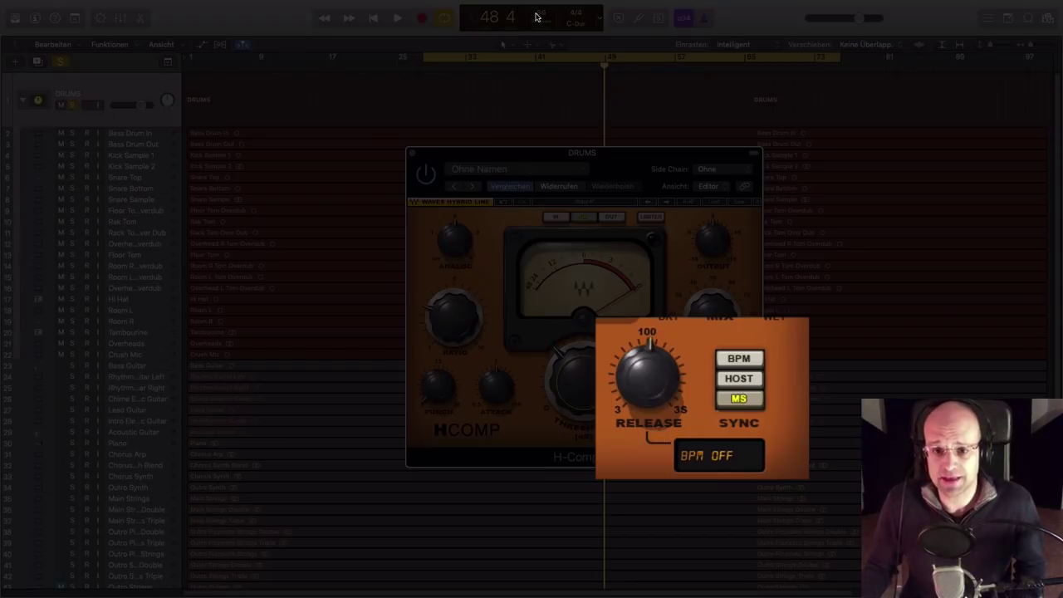
left_click(740, 379)
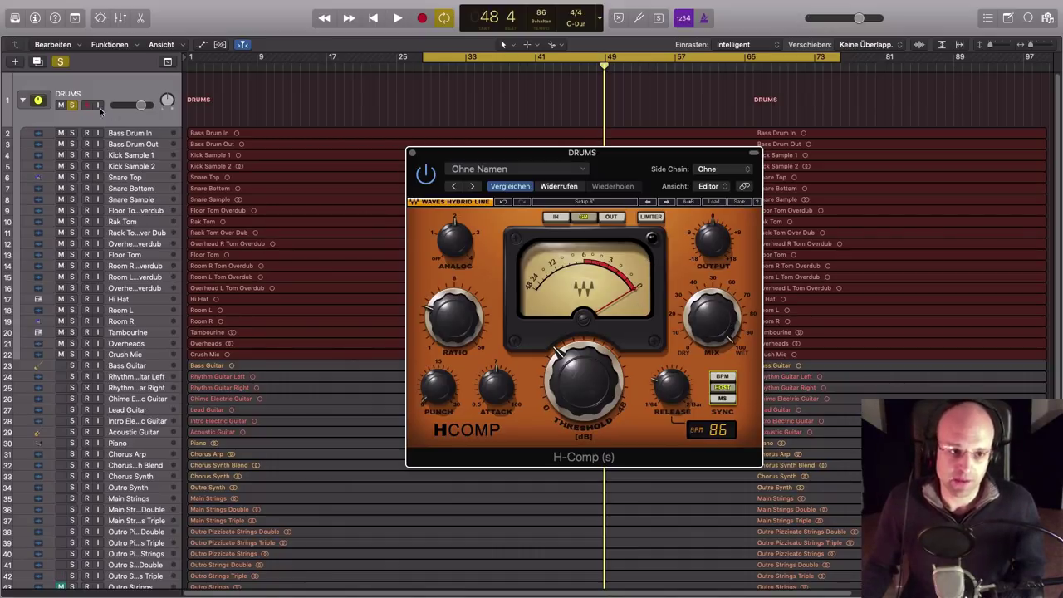
Play the drum loop and make small adjustments to the compressor's ratio and attack time
key("space")
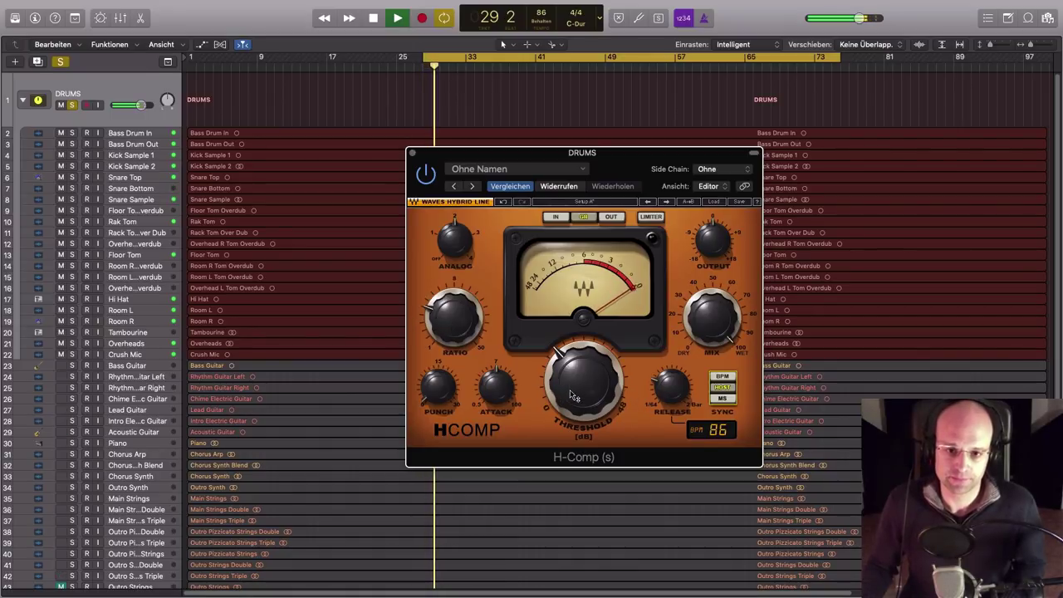
mouse_move(563, 398)
left_mouse_down()
mouse_move(565, 448)
mouse_move(565, 407)
left_mouse_up()
mouse_move(455, 331)
left_mouse_down()
mouse_move(455, 316)
mouse_move(455, 332)
left_mouse_up()
left_click(575, 404)
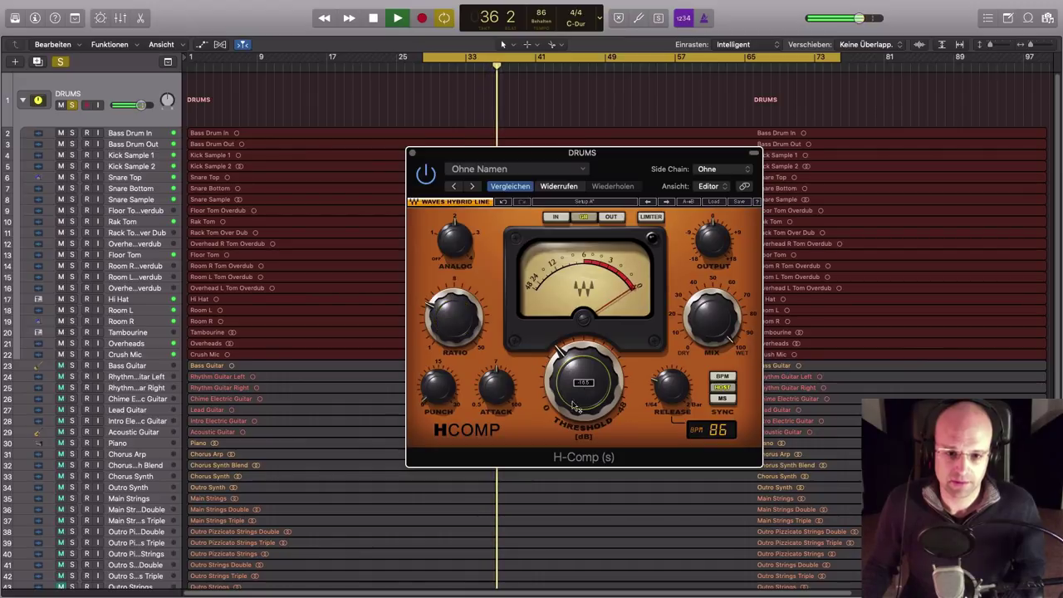
left_click_drag(494, 385, 494, 388)
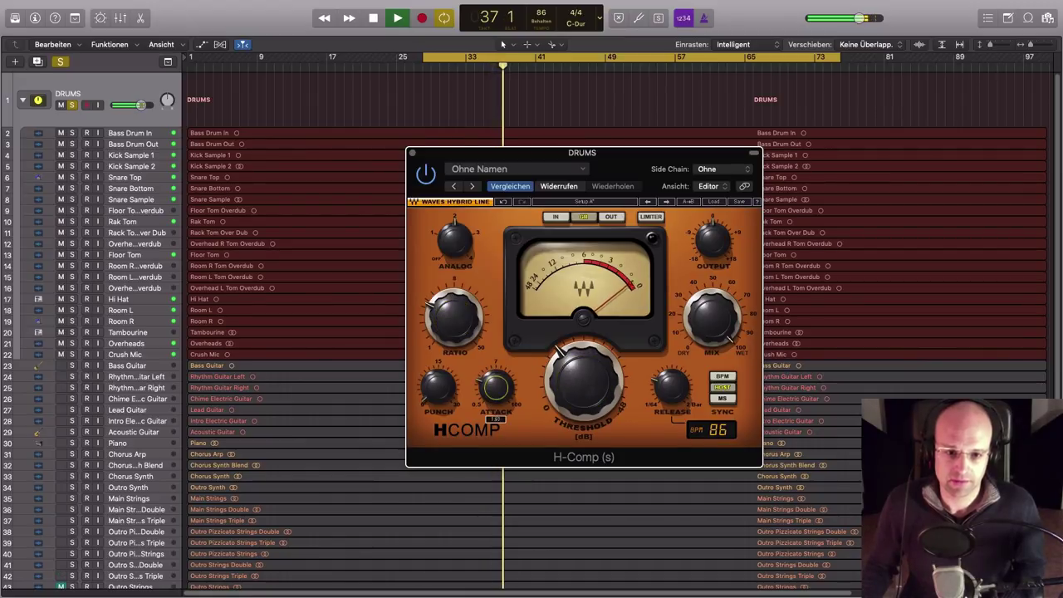
left_click_drag(504, 481, 504, 455)
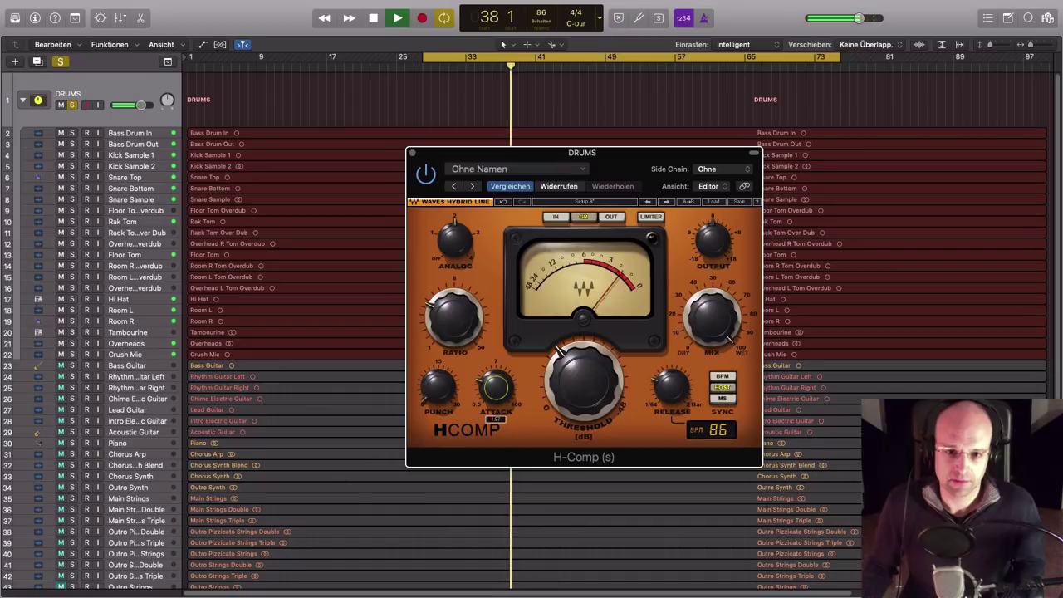
Raise the threshold slightly while replaying the drums from the start of the cycle, and stop playback
left_click(584, 384)
left_click_drag(584, 383, 581, 378)
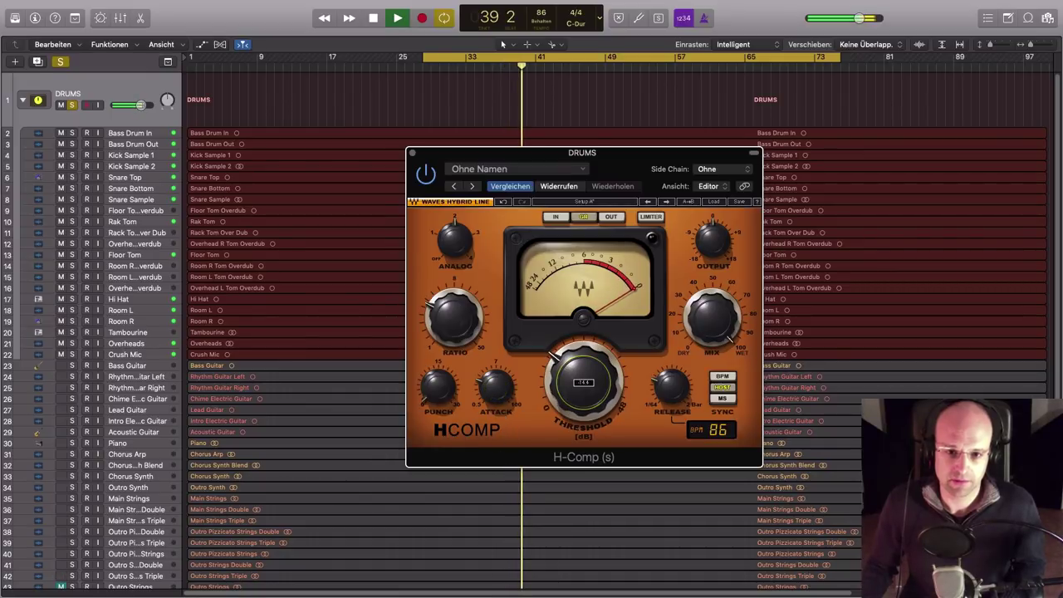
key("Return")
left_click(584, 378)
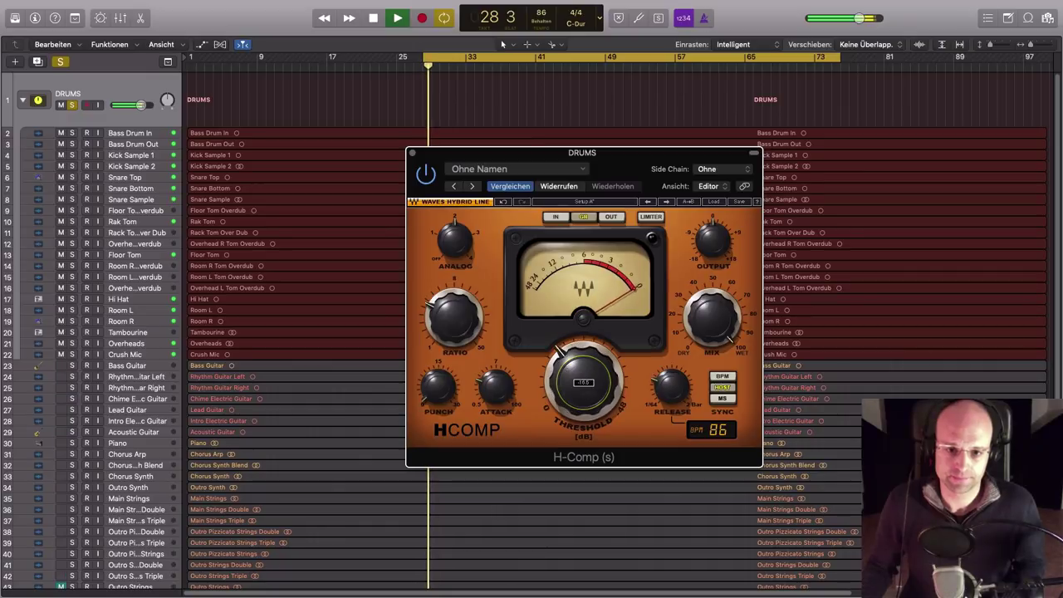
left_click_drag(584, 379, 590, 372)
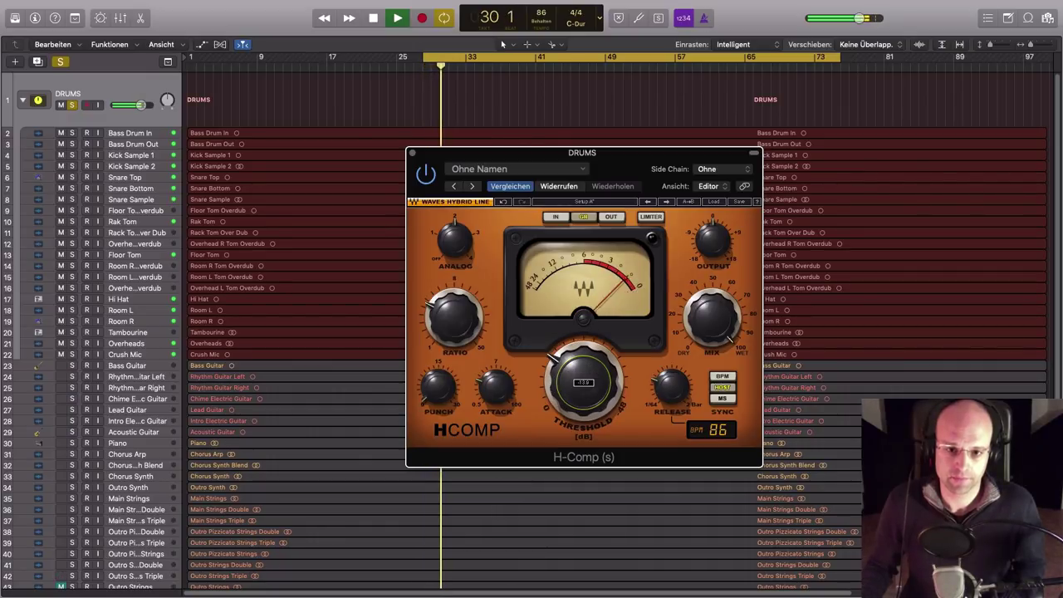
key("space")
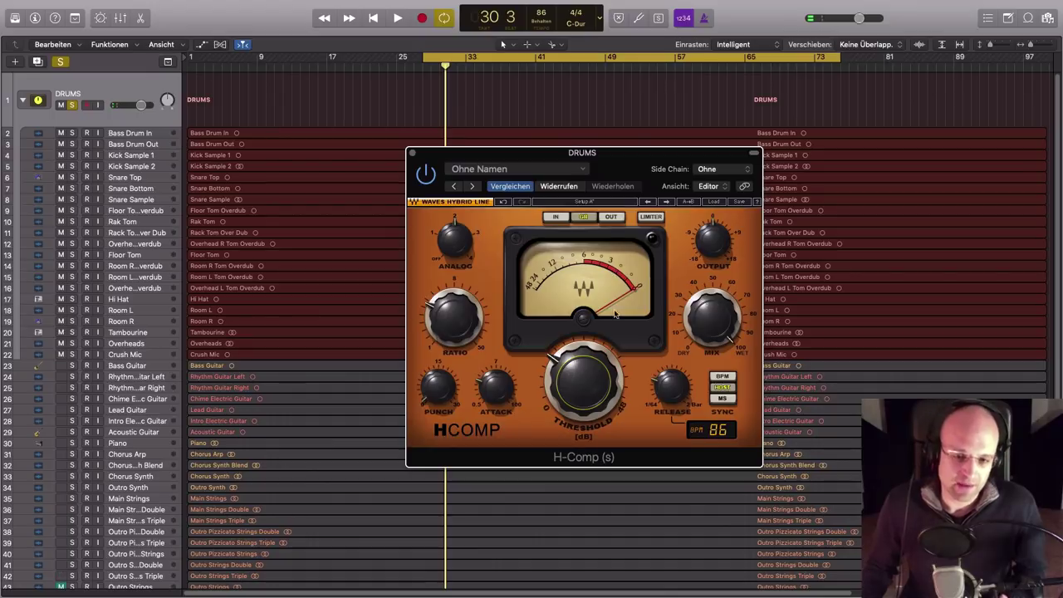
Try out the compressor's punch control with playback stopped
left_click(498, 394)
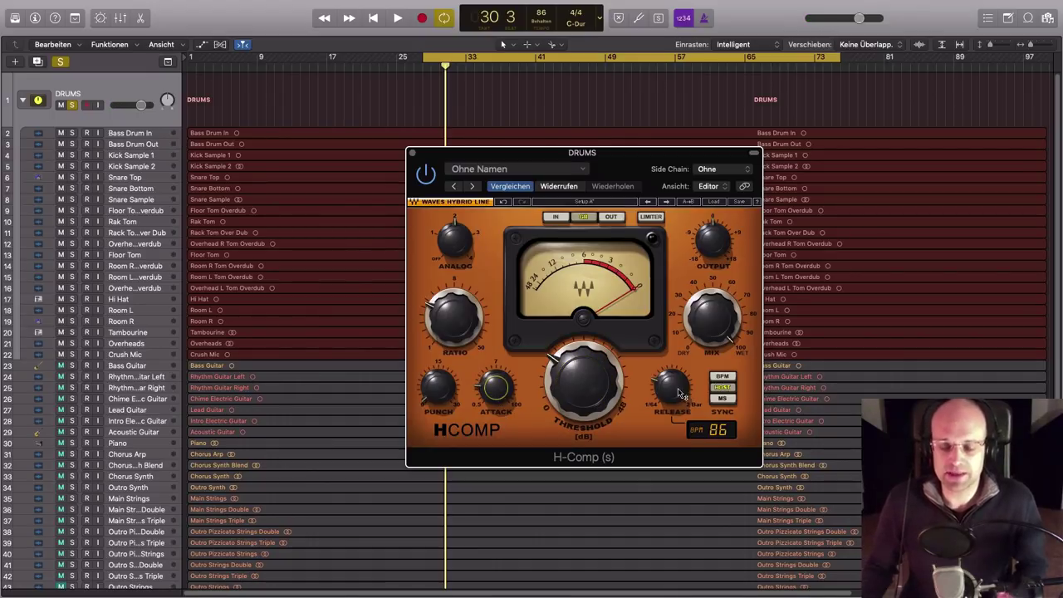
mouse_move(678, 393)
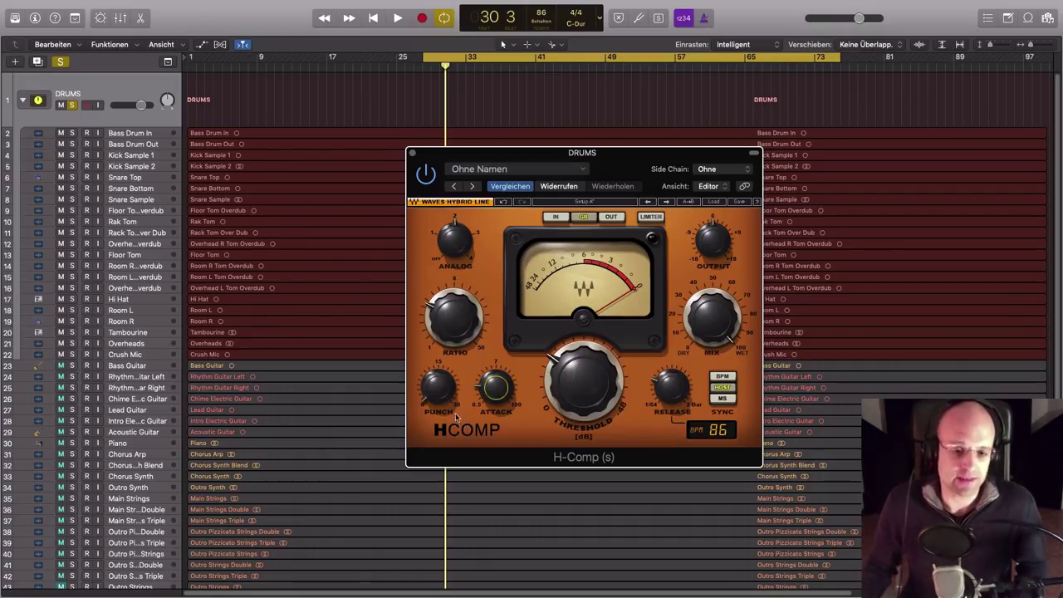
left_click(440, 392)
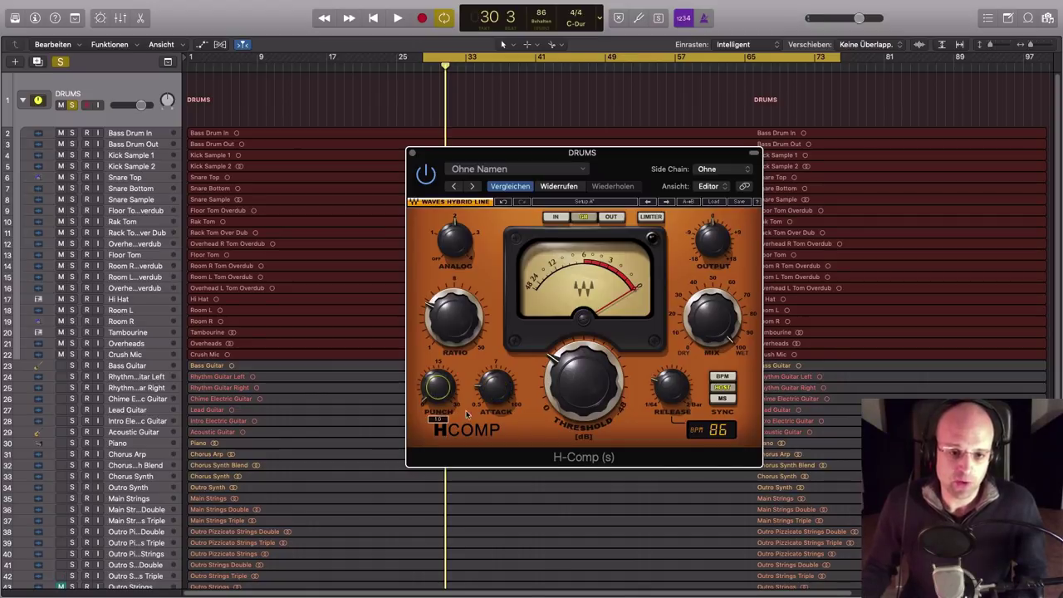
left_click_drag(441, 399, 441, 370)
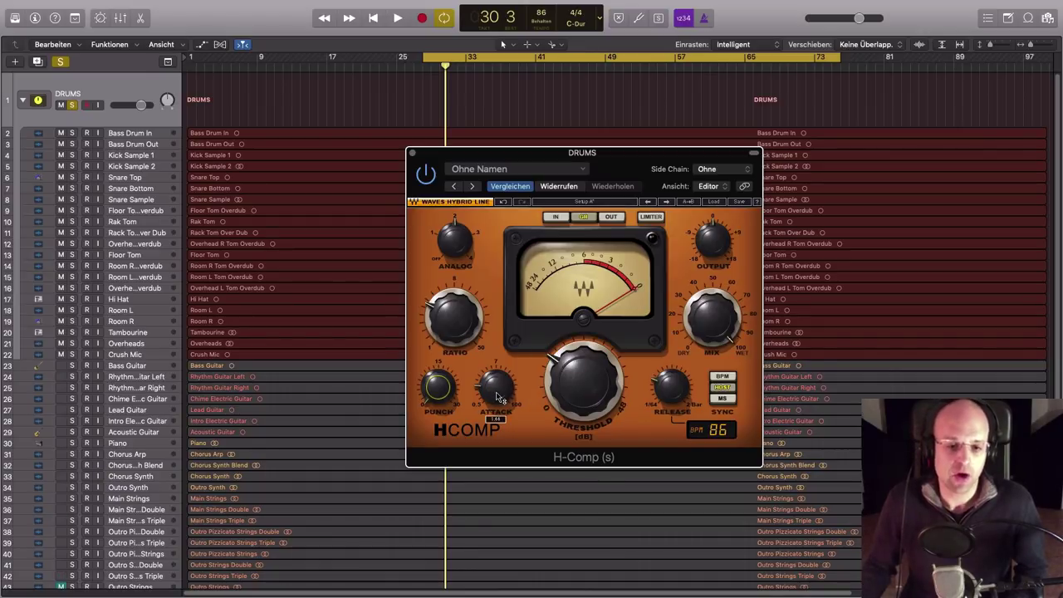
mouse_move(431, 397)
left_mouse_down()
mouse_move(431, 378)
mouse_move(435, 393)
left_mouse_up()
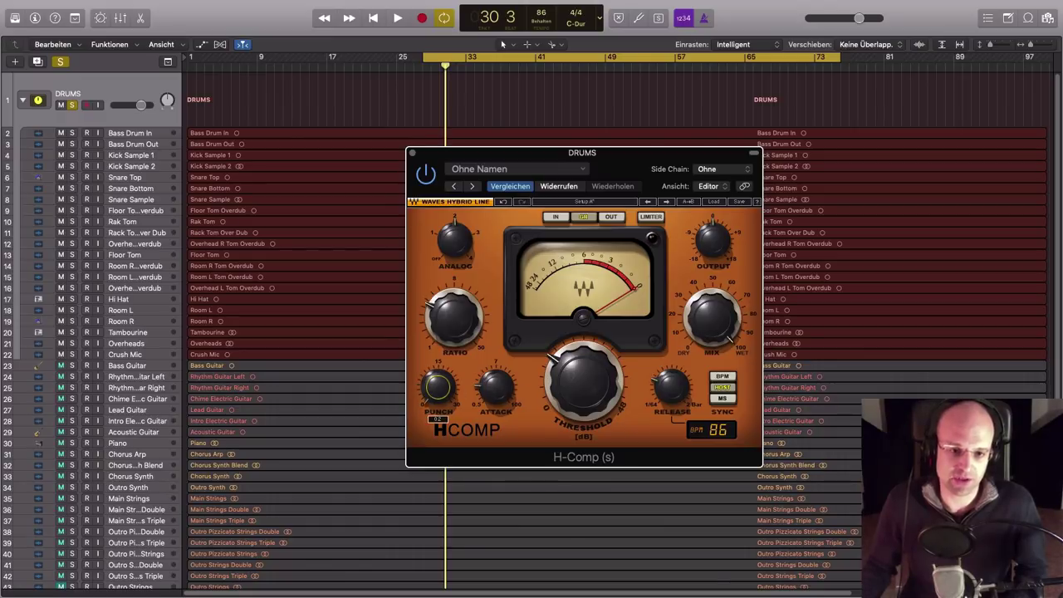
Play the drums from bar 41, sweep the punch almost up to 30, settle it at about 6 and stop playback
key("space")
left_click(536, 69)
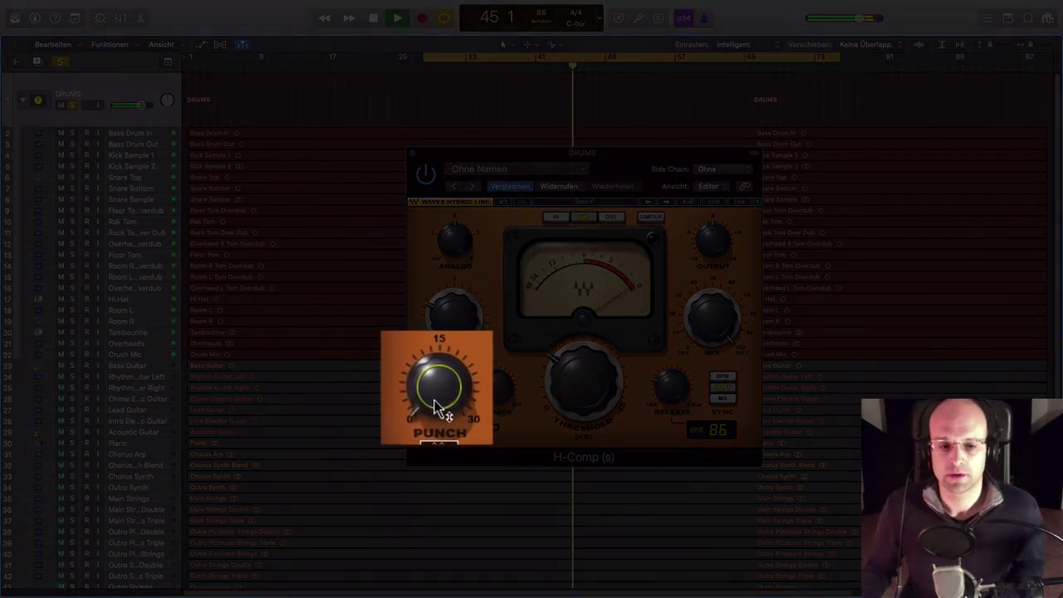
left_click_drag(434, 403, 438, 329)
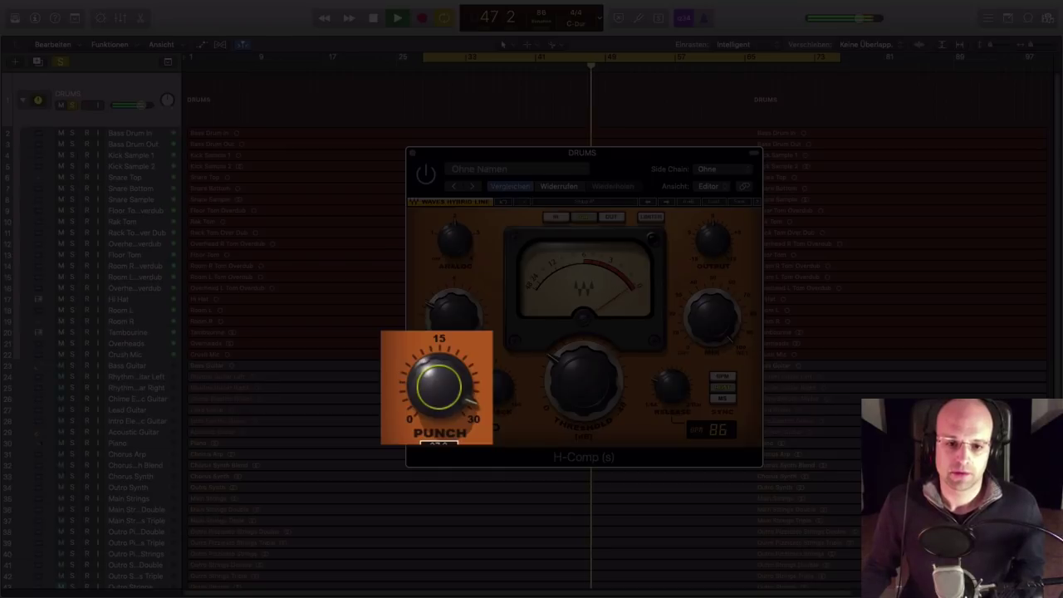
left_click_drag(438, 329, 440, 393)
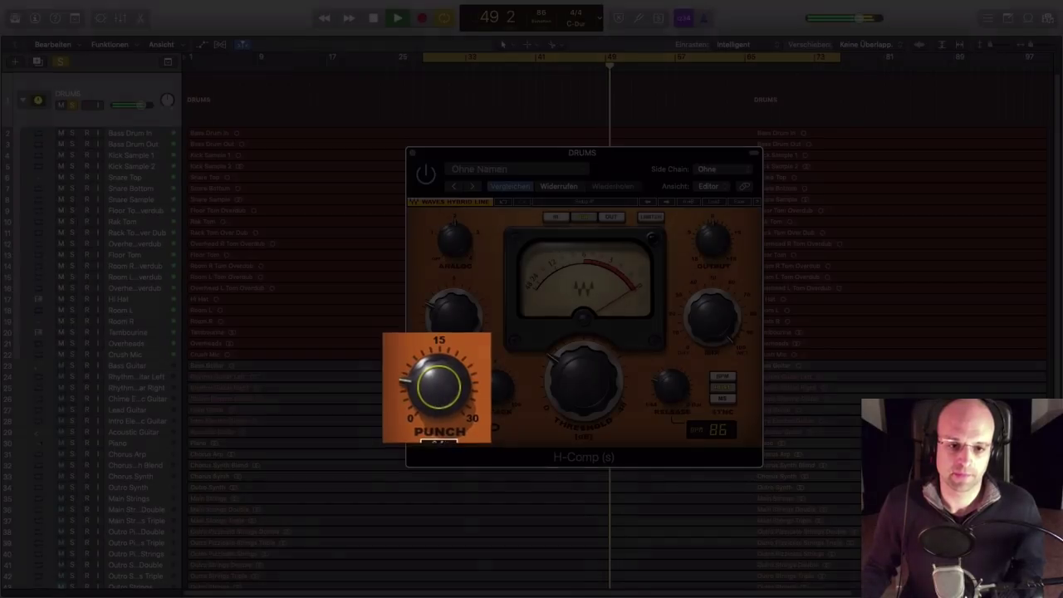
key("space")
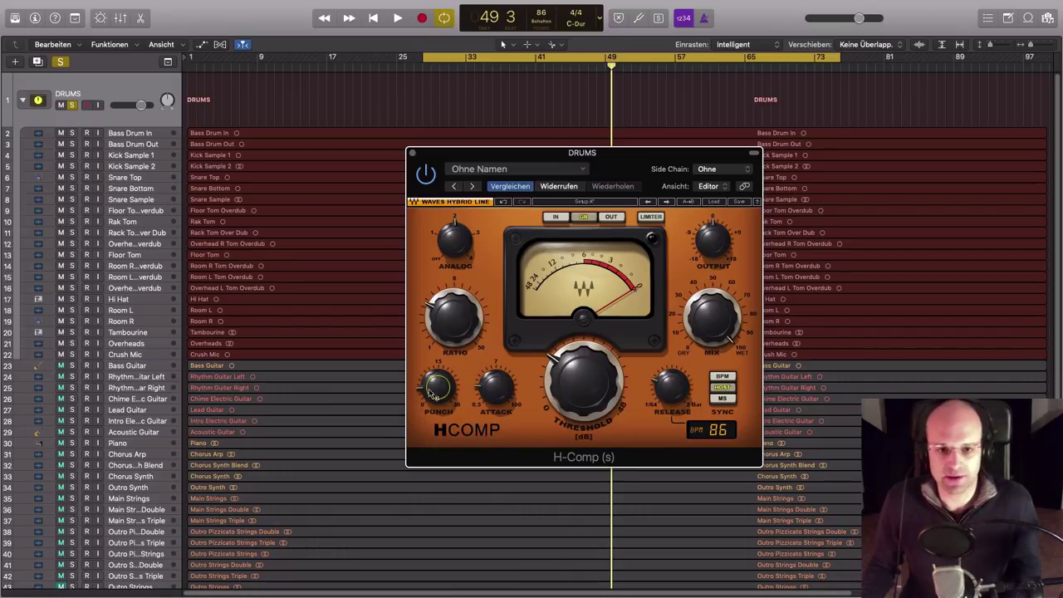
Compare the Analog setting at OFF, 3 and 4 while playing the drums from bar 40, and leave it at 3
left_click(455, 242)
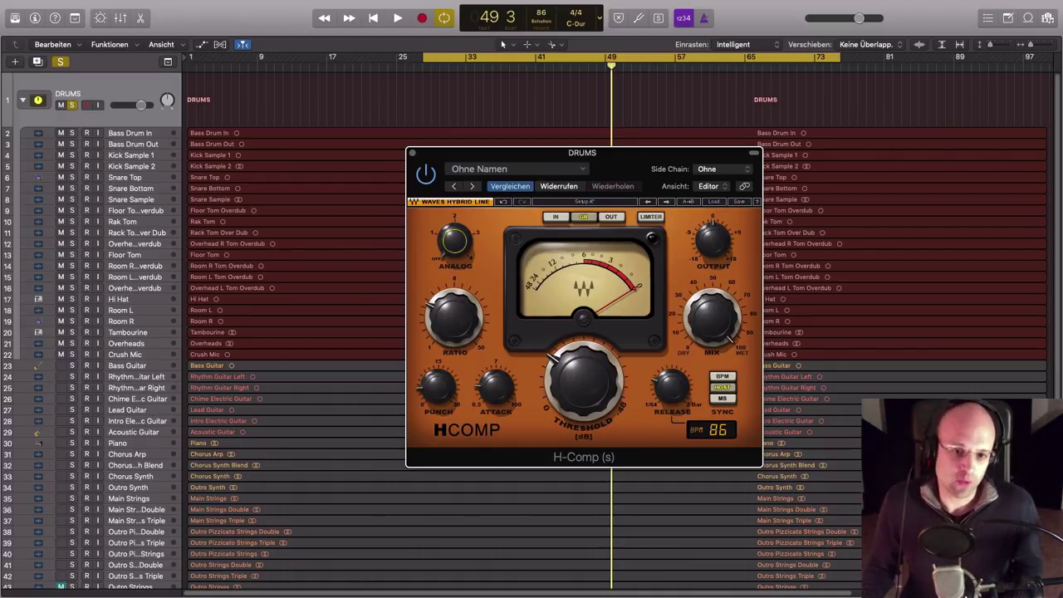
mouse_move(447, 261)
left_mouse_down()
mouse_move(454, 219)
mouse_move(453, 253)
left_mouse_up()
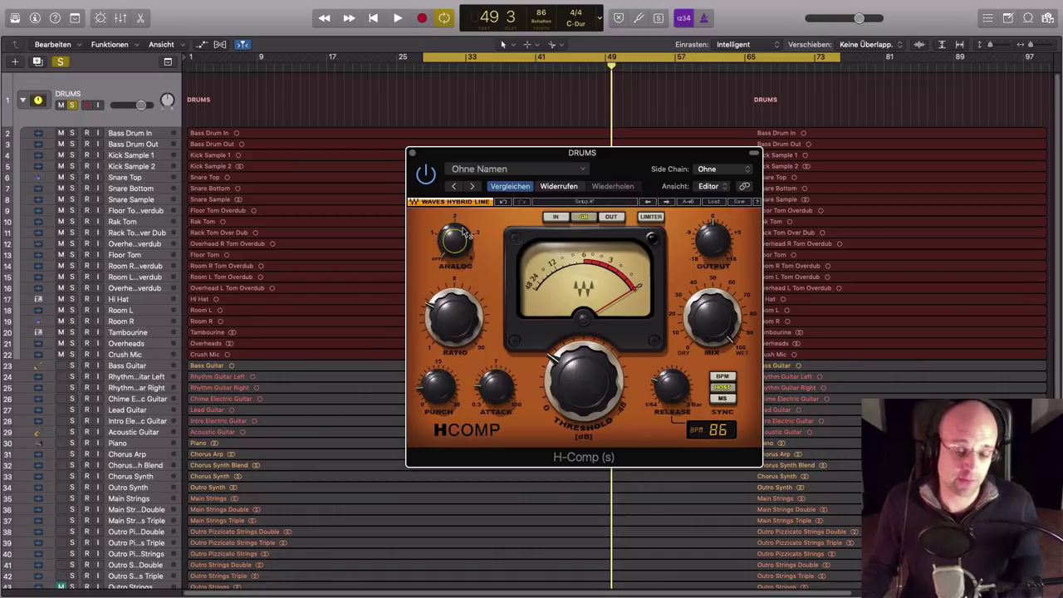
left_click(528, 67)
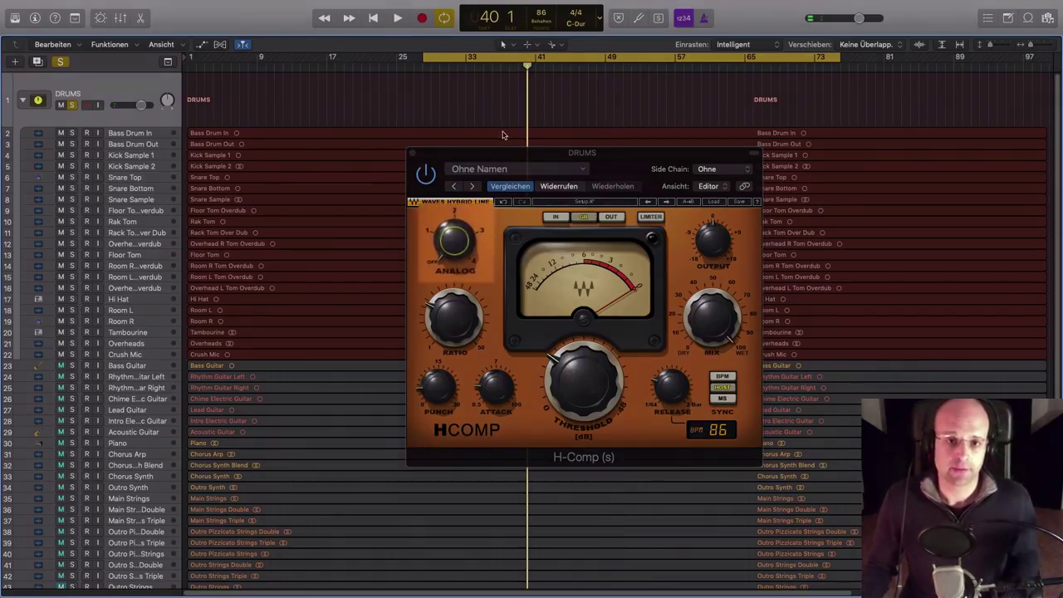
double_click(525, 68)
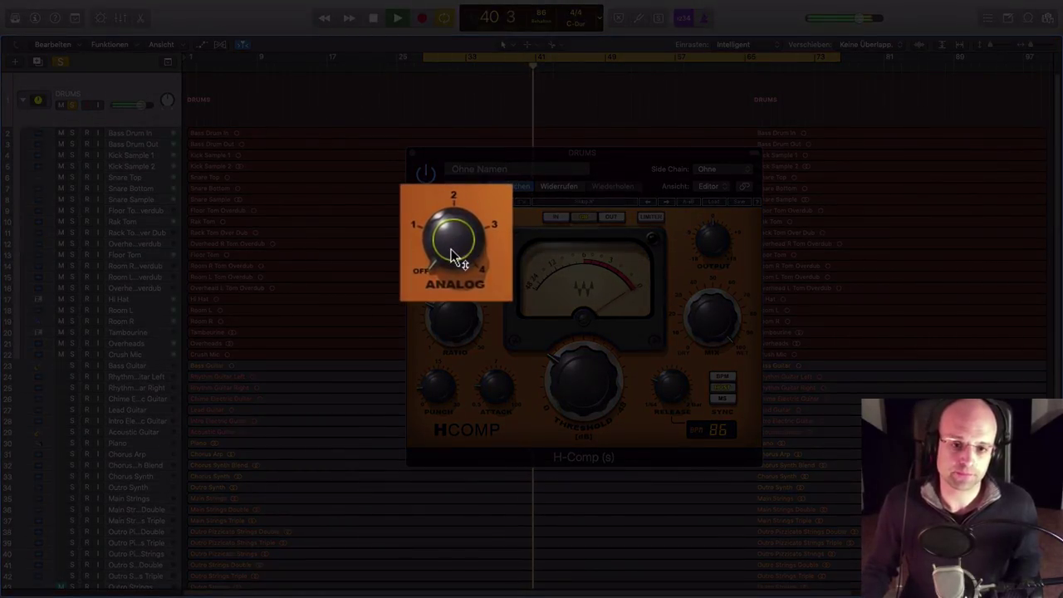
mouse_move(451, 253)
left_mouse_down()
mouse_move(451, 231)
mouse_move(451, 243)
left_mouse_up()
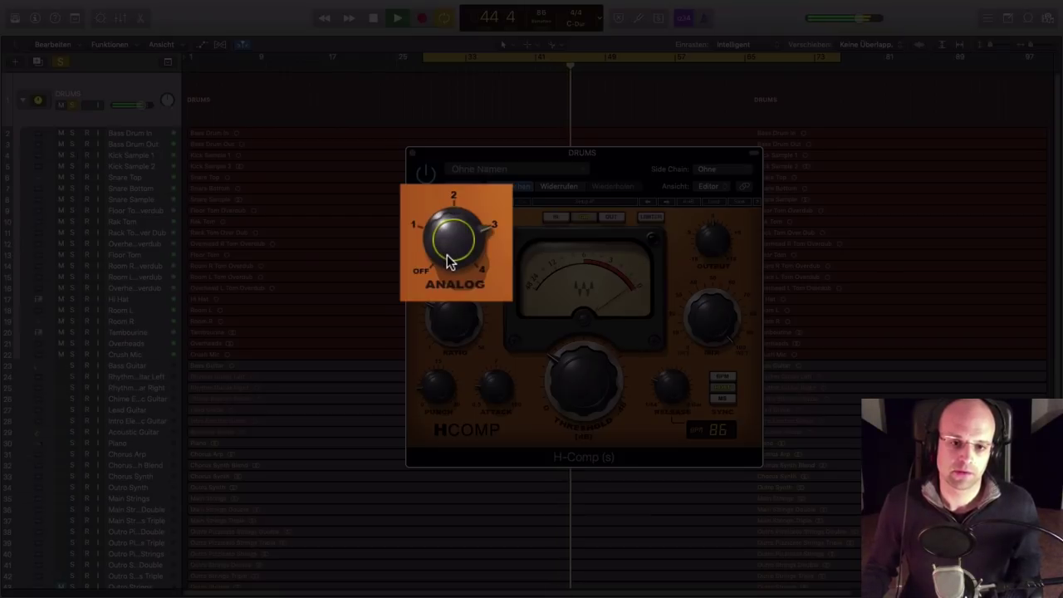
left_click_drag(447, 253, 447, 256)
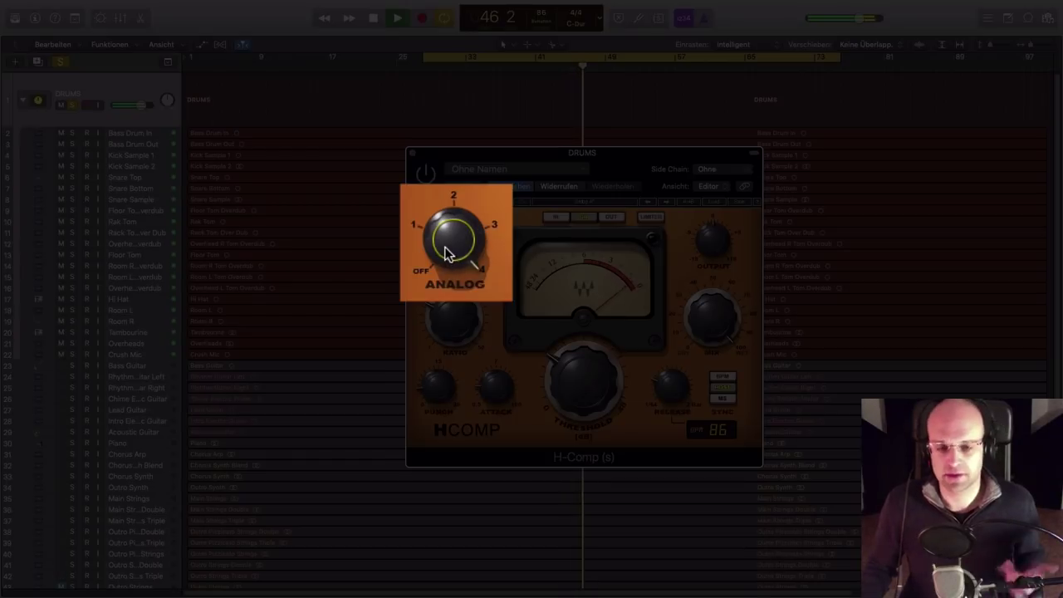
left_click_drag(444, 245, 442, 241)
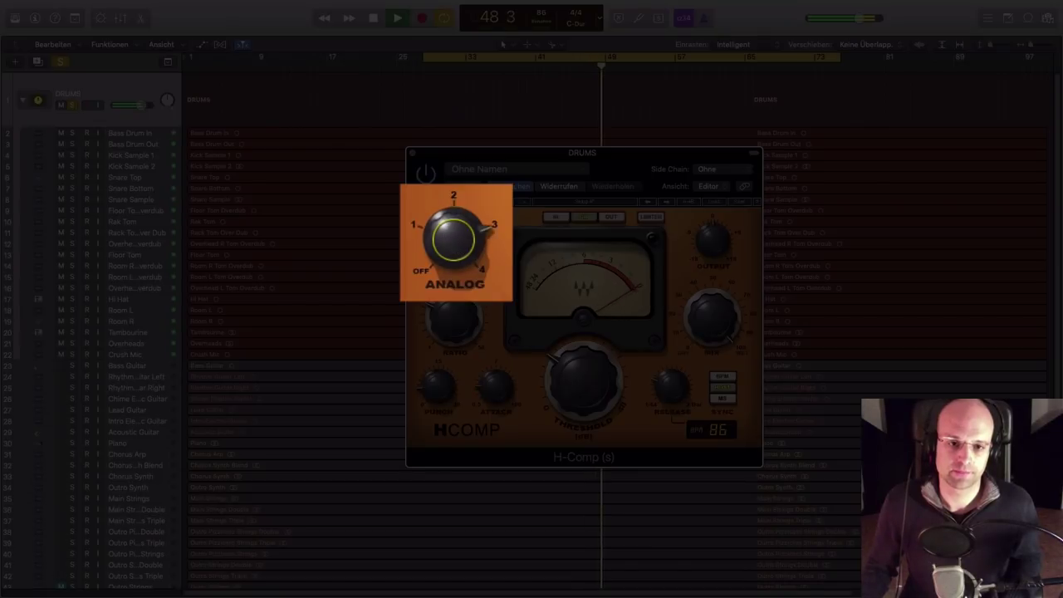
Turn off the DRUMS solo during playback and compare Analog settings 4 and 3 in the full mix
left_click(73, 106)
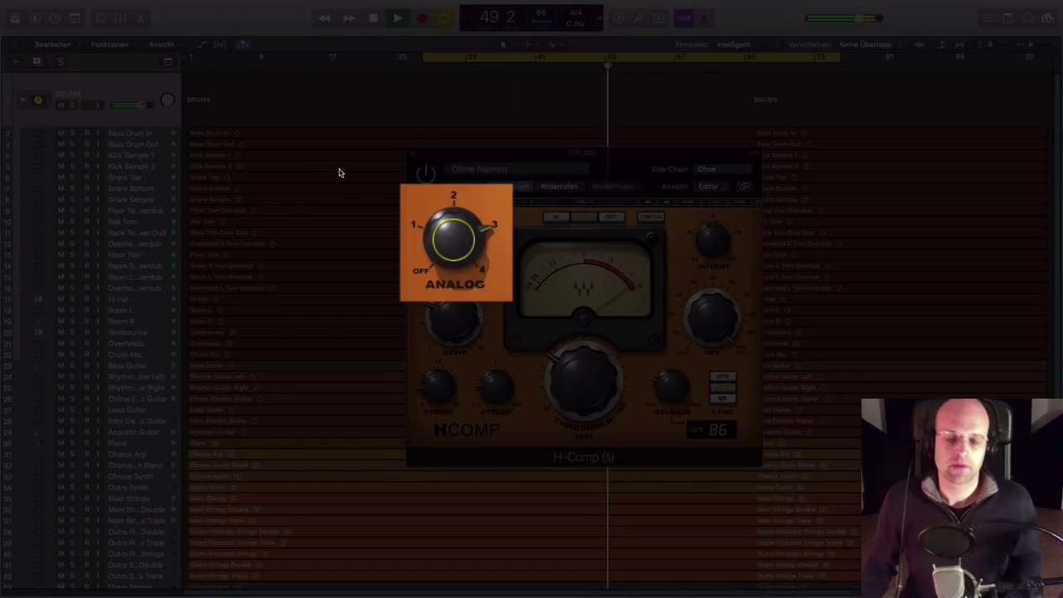
left_click(451, 257)
left_click_drag(444, 246, 443, 224)
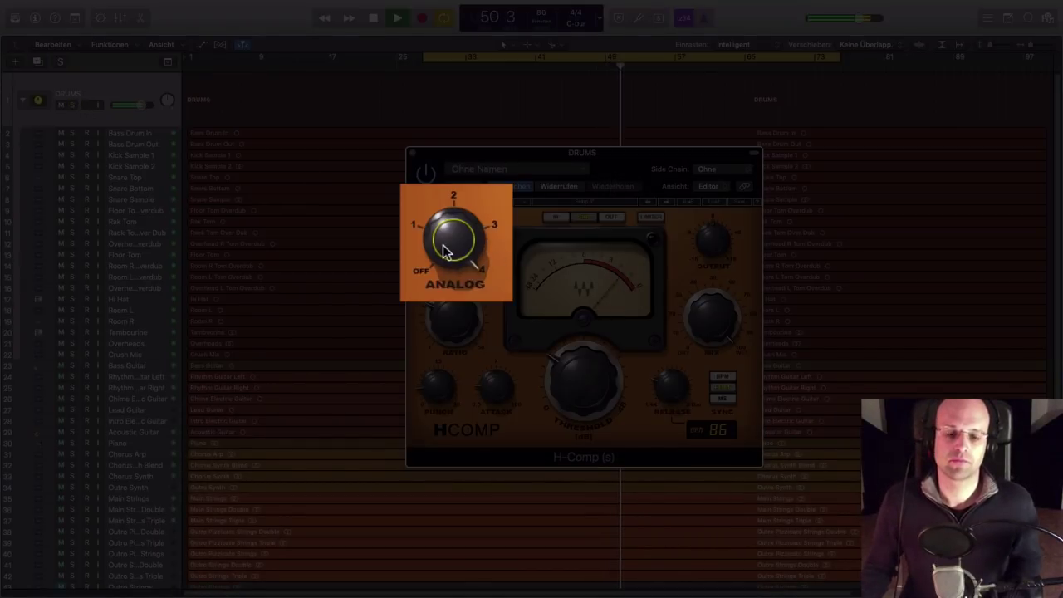
left_click(452, 268)
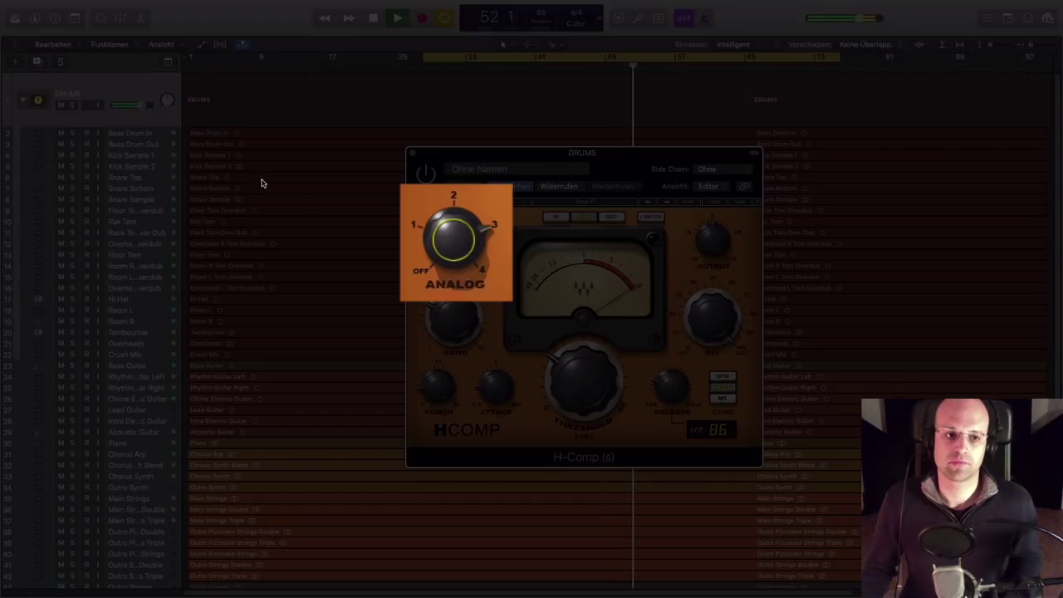
Solo DRUMS again, compare the Analog setting at OFF and 4, return it to 3 and stop playback
left_click(71, 105)
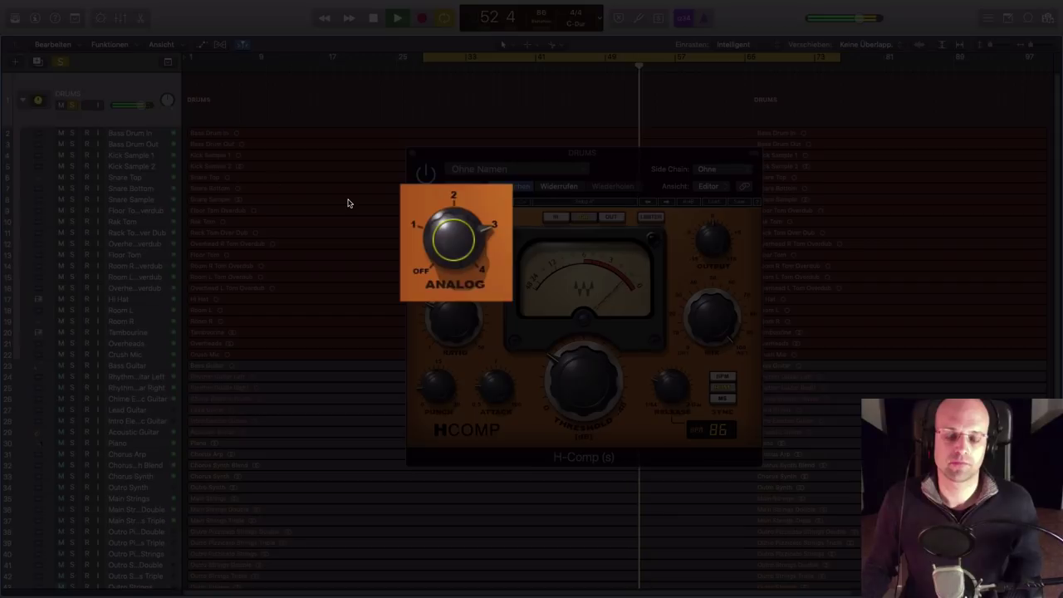
left_click(469, 270)
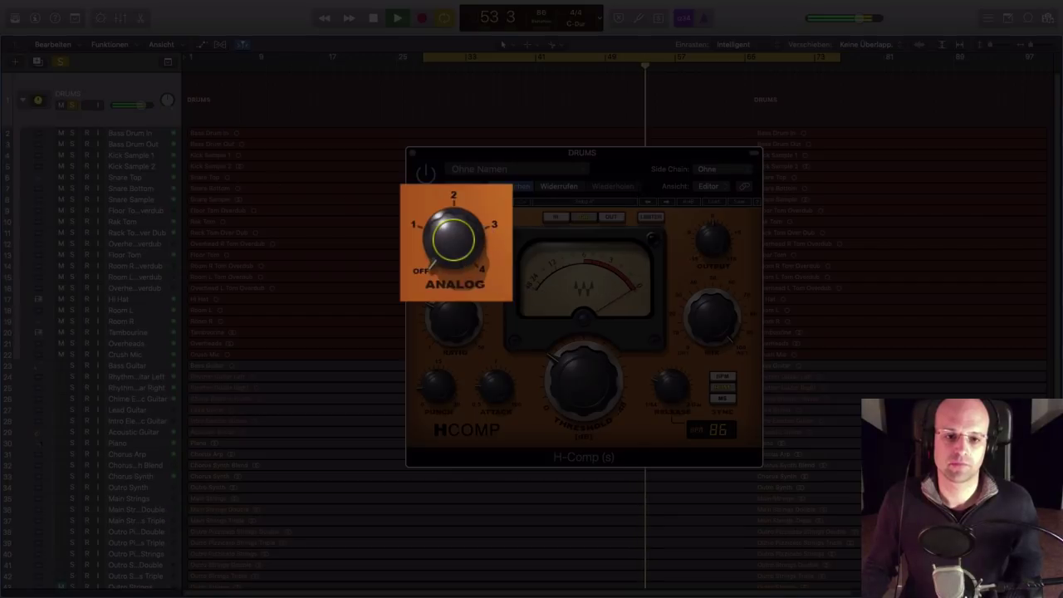
left_click(469, 266)
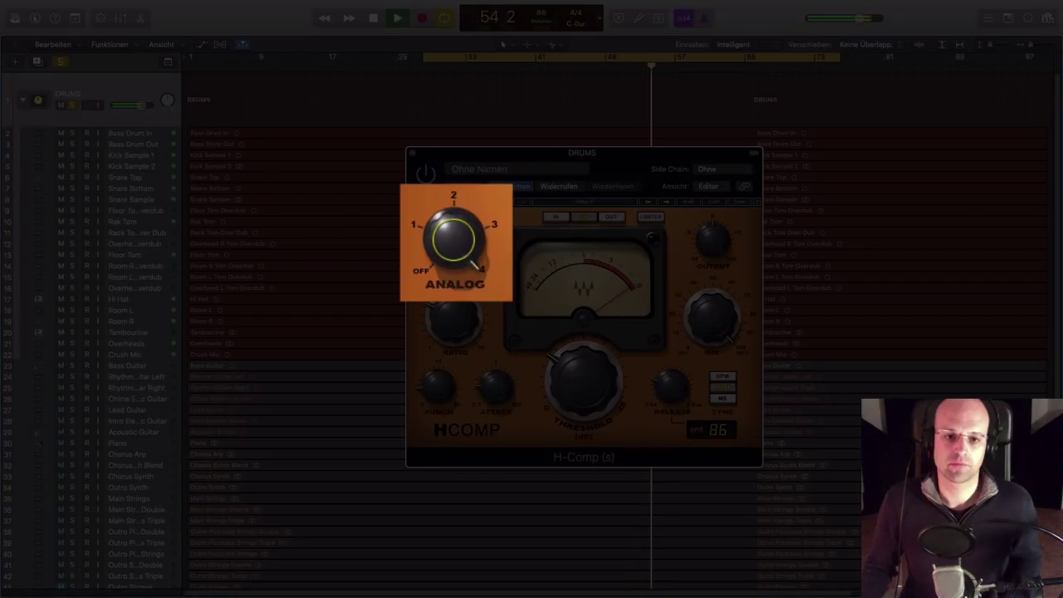
left_click_drag(463, 256, 463, 271)
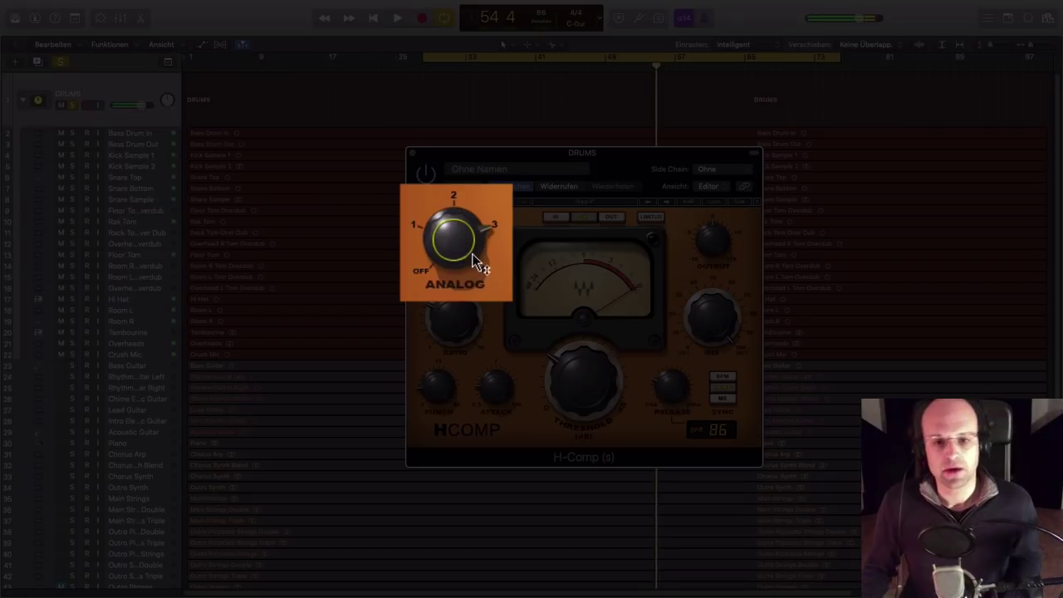
left_click(476, 253)
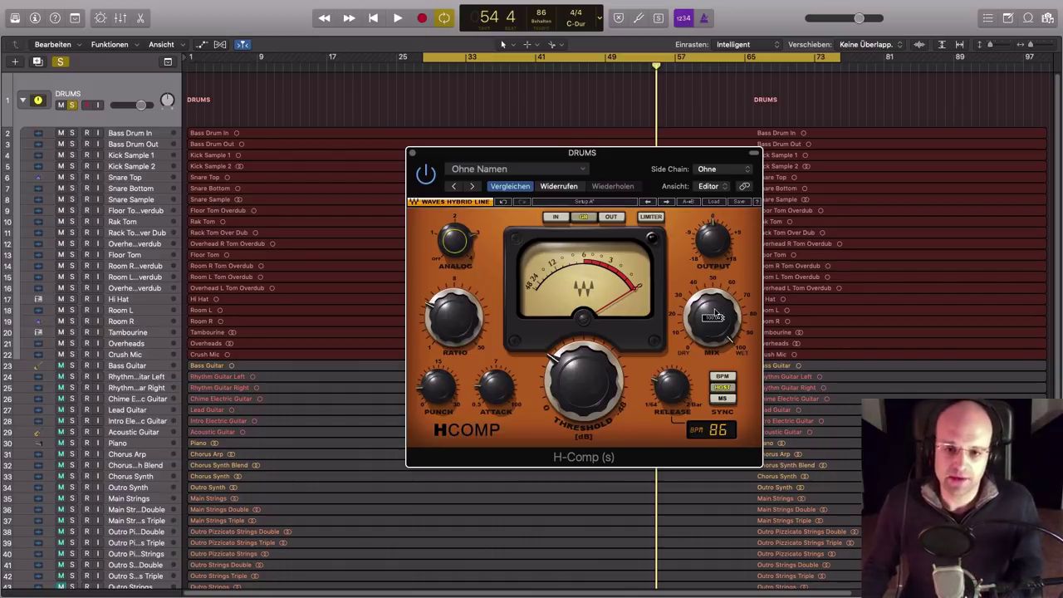
Try out the compressor's mix control with playback stopped, sweeping between dry and wet and ending fully dry at 0
left_click_drag(730, 336, 730, 363)
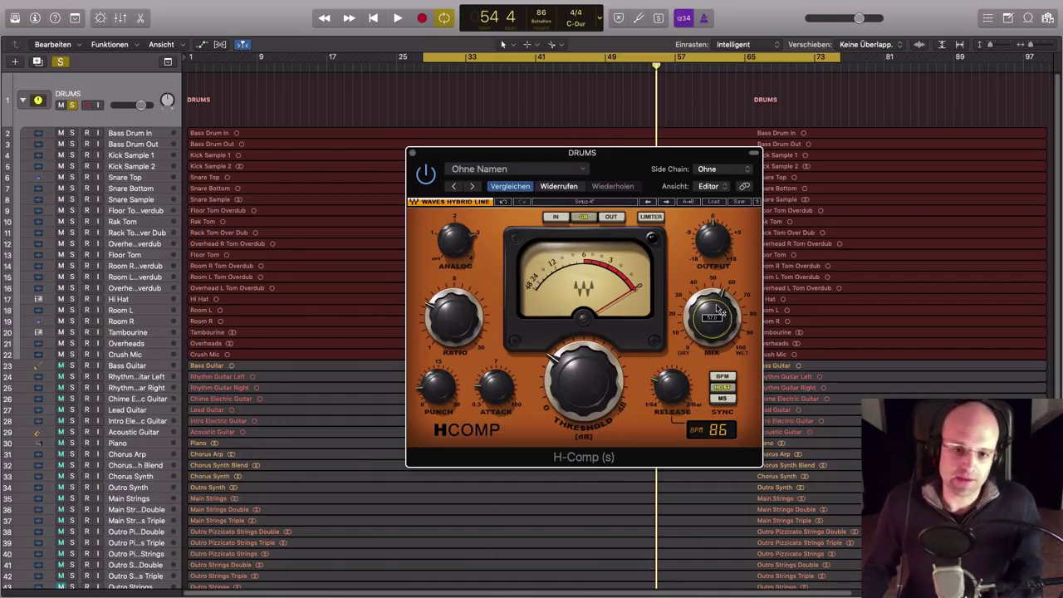
mouse_move(716, 305)
left_mouse_down()
mouse_move(716, 354)
mouse_move(717, 291)
left_mouse_up()
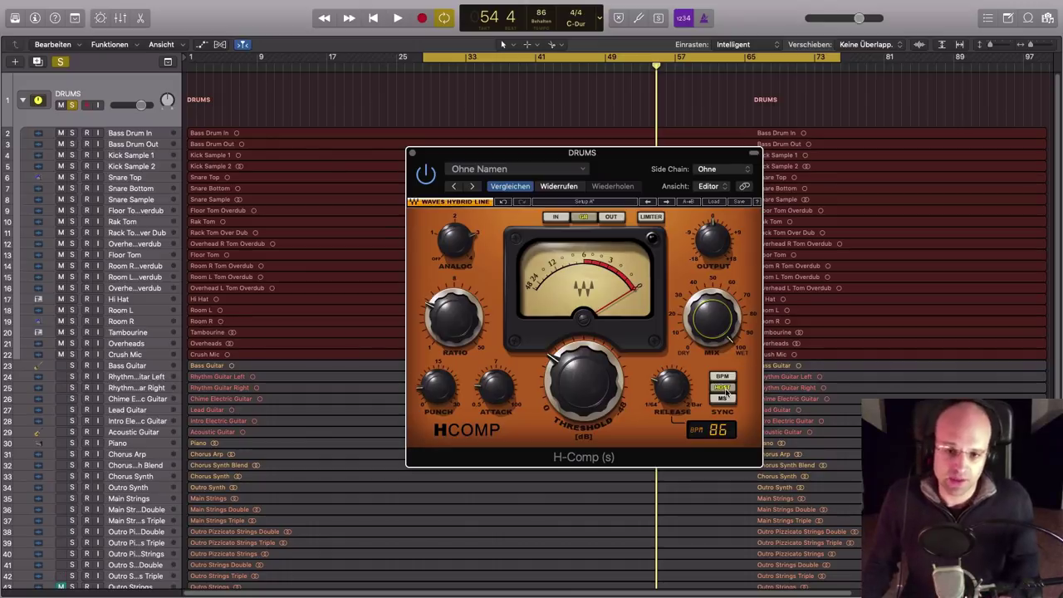
left_click_drag(721, 316, 721, 332)
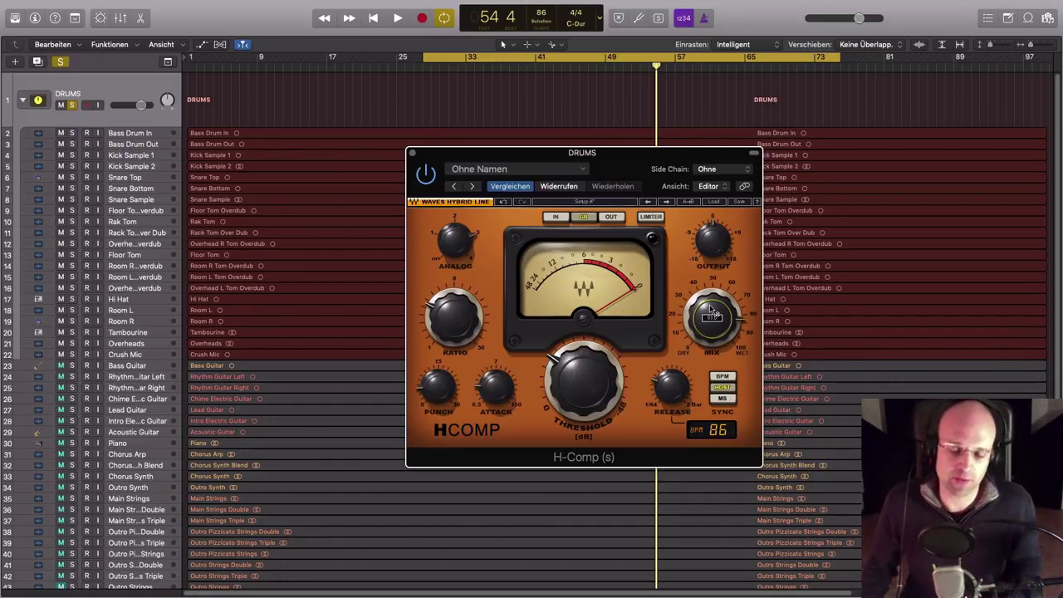
mouse_move(710, 304)
left_mouse_down()
mouse_move(710, 332)
mouse_move(711, 316)
mouse_move(731, 336)
mouse_move(718, 339)
mouse_move(729, 334)
mouse_move(711, 319)
left_mouse_up()
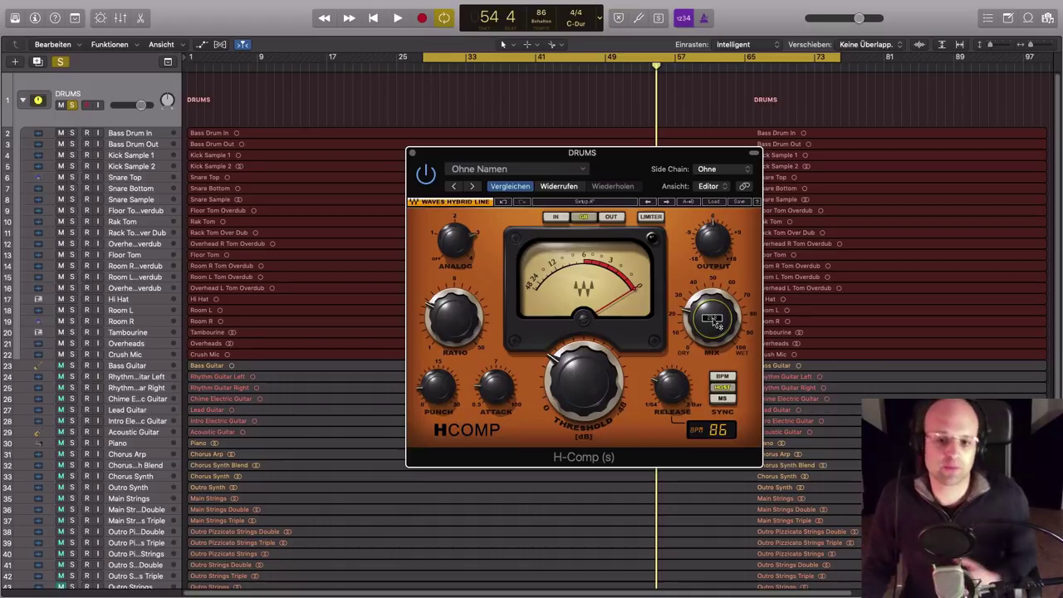
left_click_drag(706, 320, 707, 329)
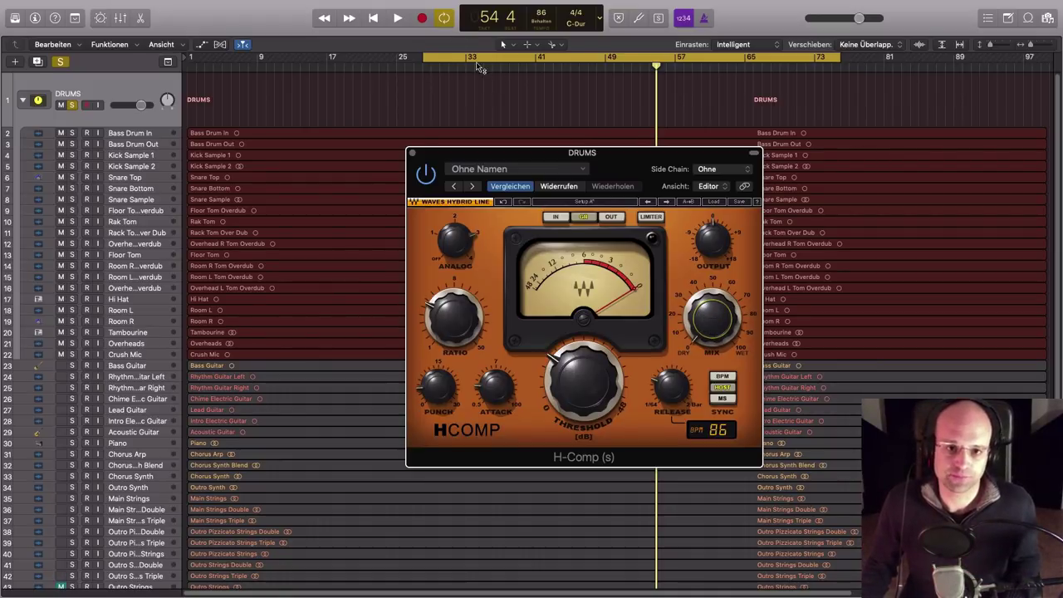
Play the drums from around bar 41, sweep the mix between dry and wet, settle it at about 90 and stop playback
key("space")
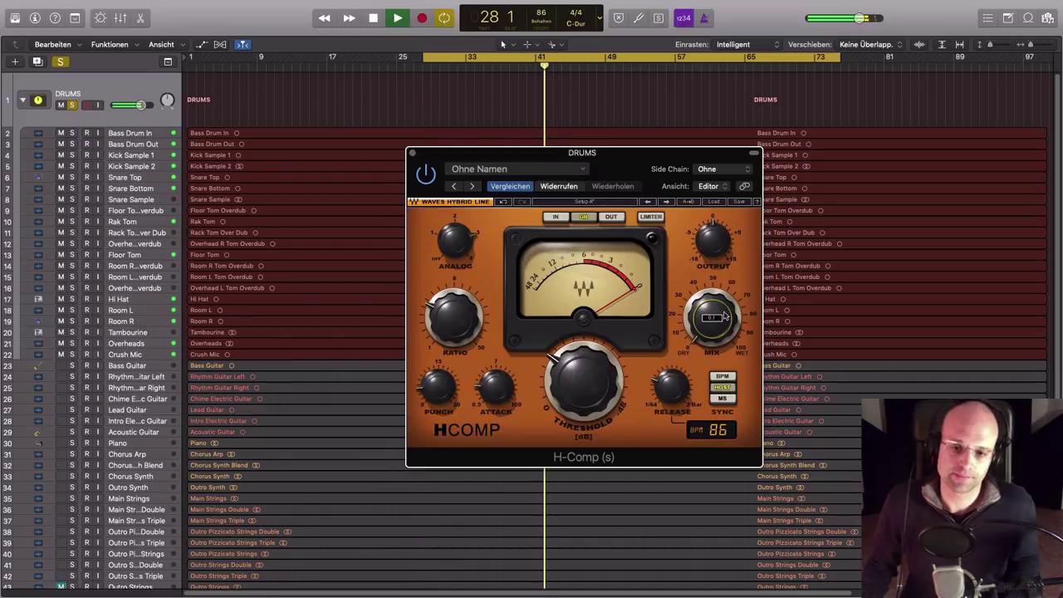
left_click_drag(724, 315, 725, 278)
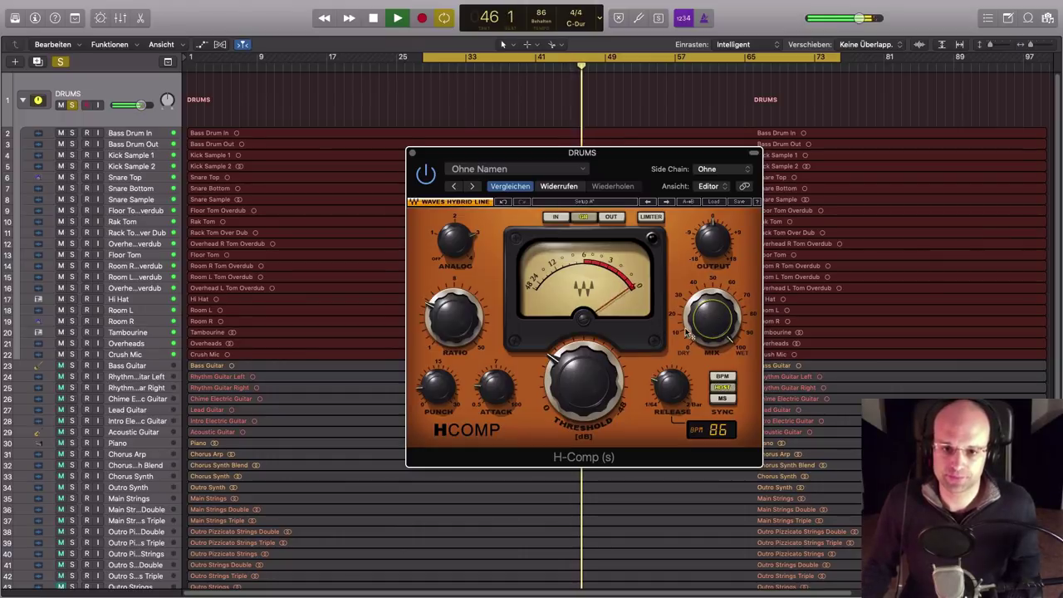
left_click_drag(687, 332, 710, 391)
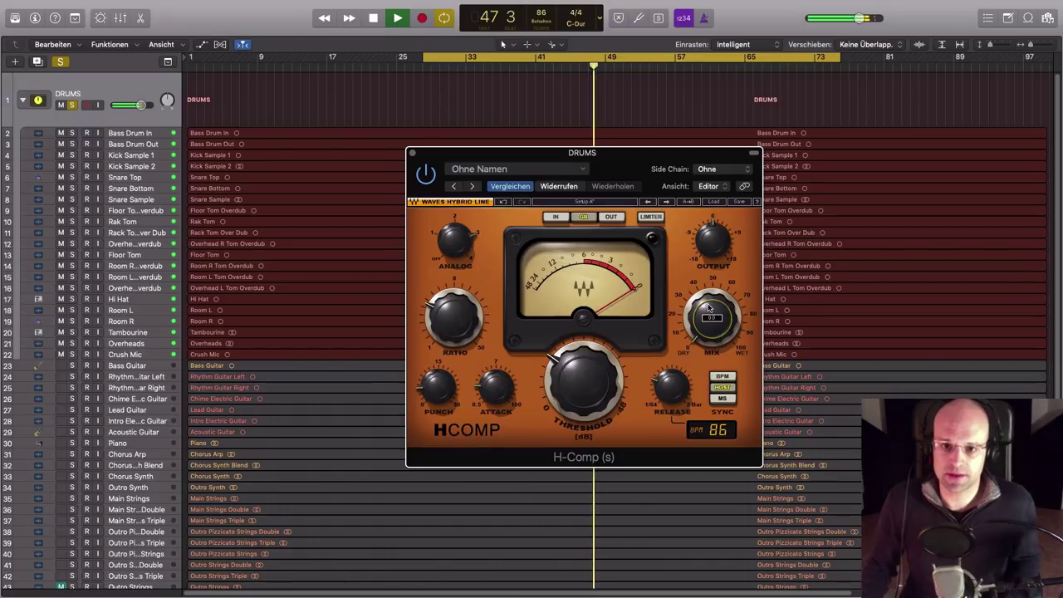
left_click_drag(708, 308, 713, 335)
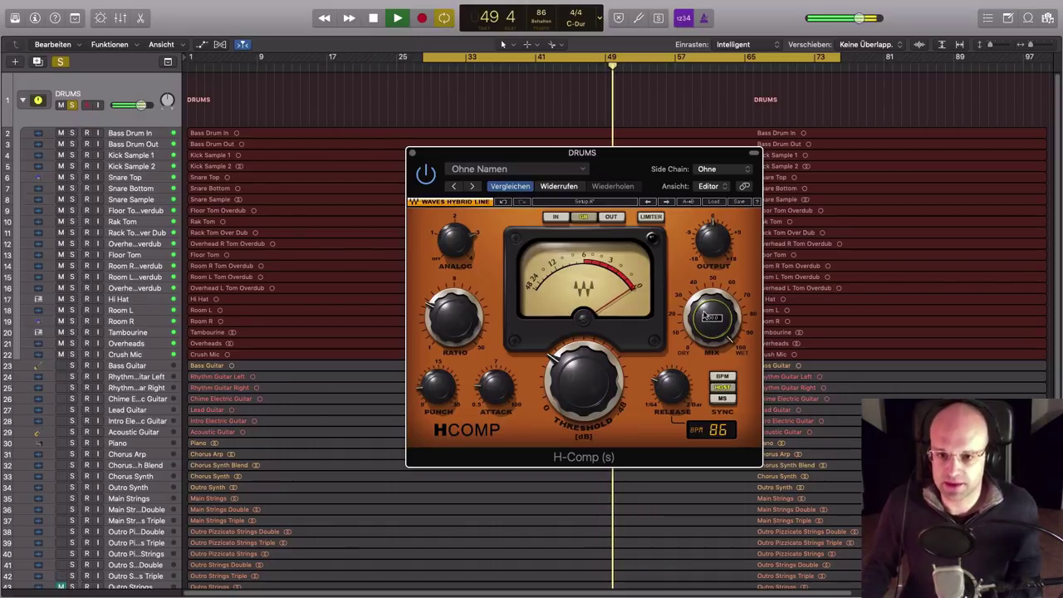
left_click_drag(707, 316, 706, 328)
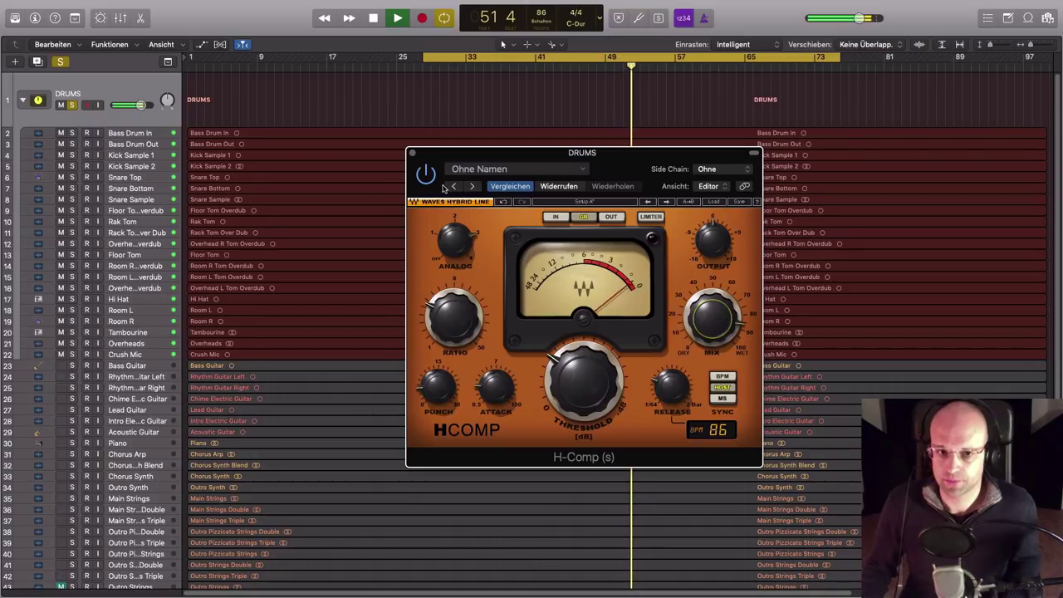
key("space")
Compare the soloed drums from bar 45 with the compressor bypassed and active, adjust the output level slightly, and stop playback
mouse_move(724, 241)
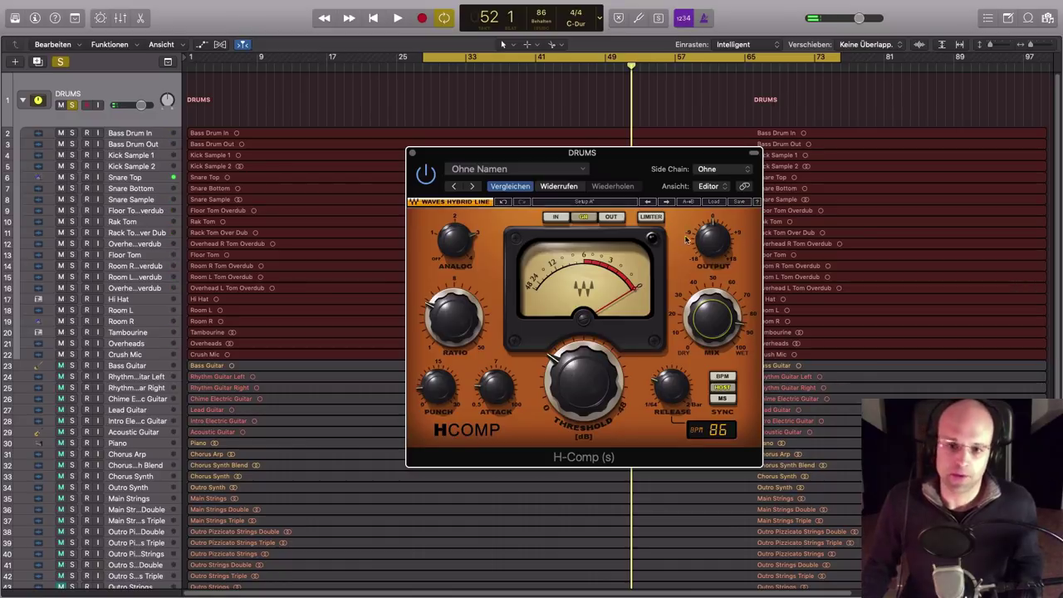
left_click(426, 173)
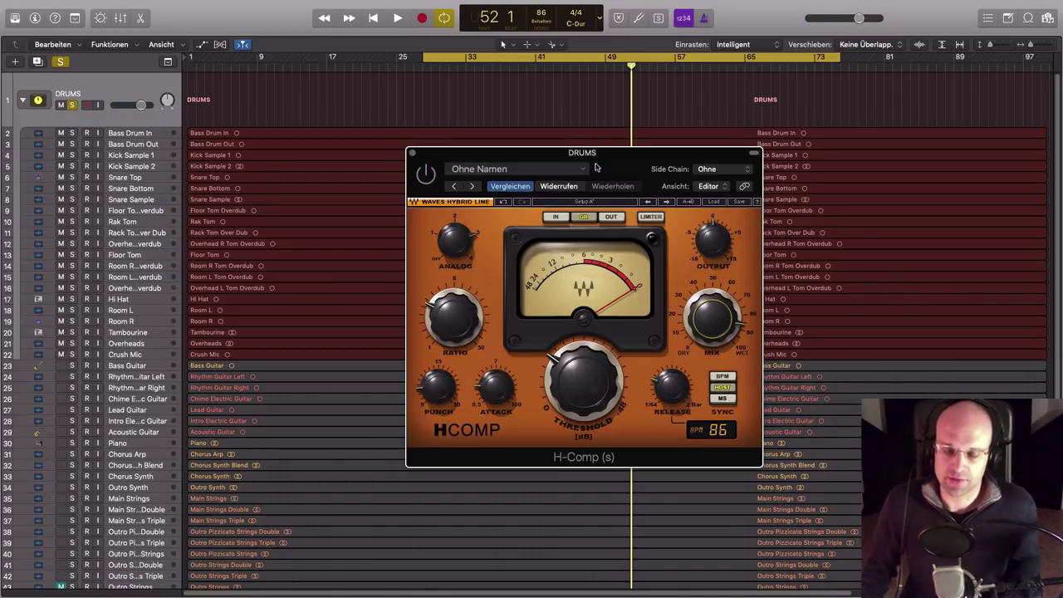
left_click(576, 67)
key("space")
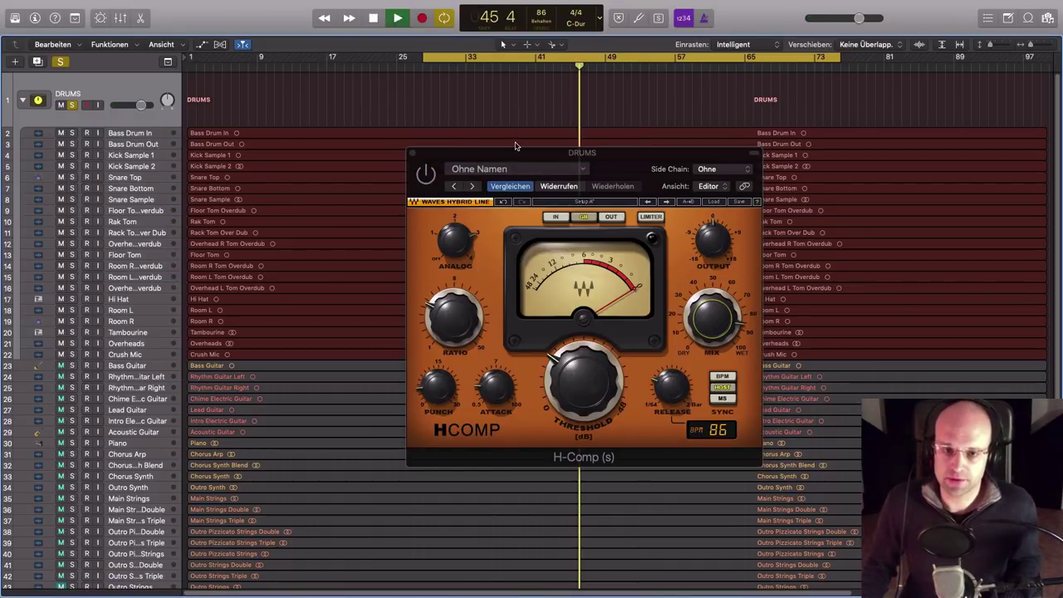
left_click(428, 178)
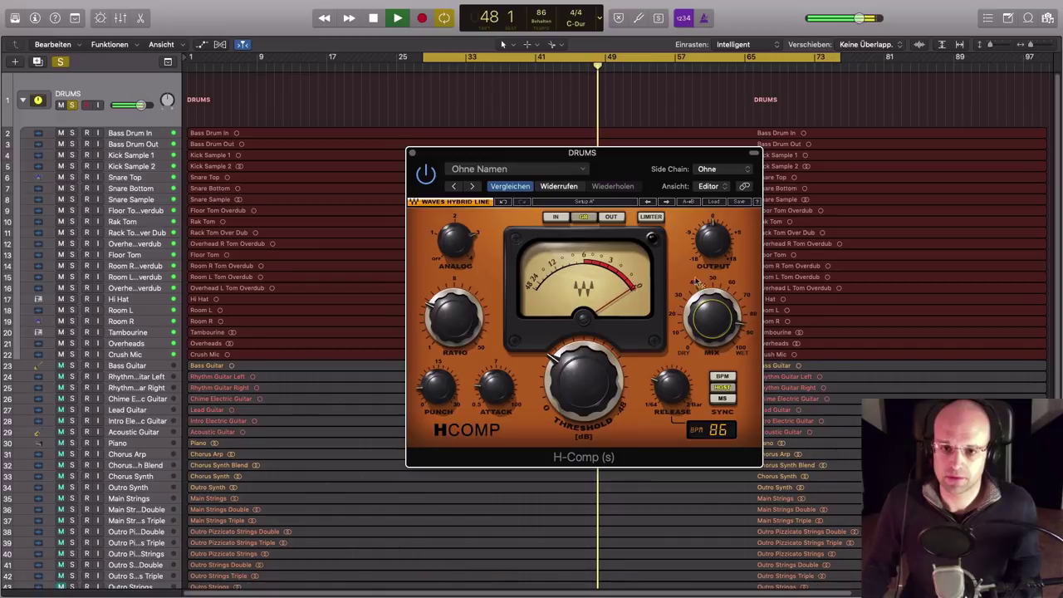
key("space")
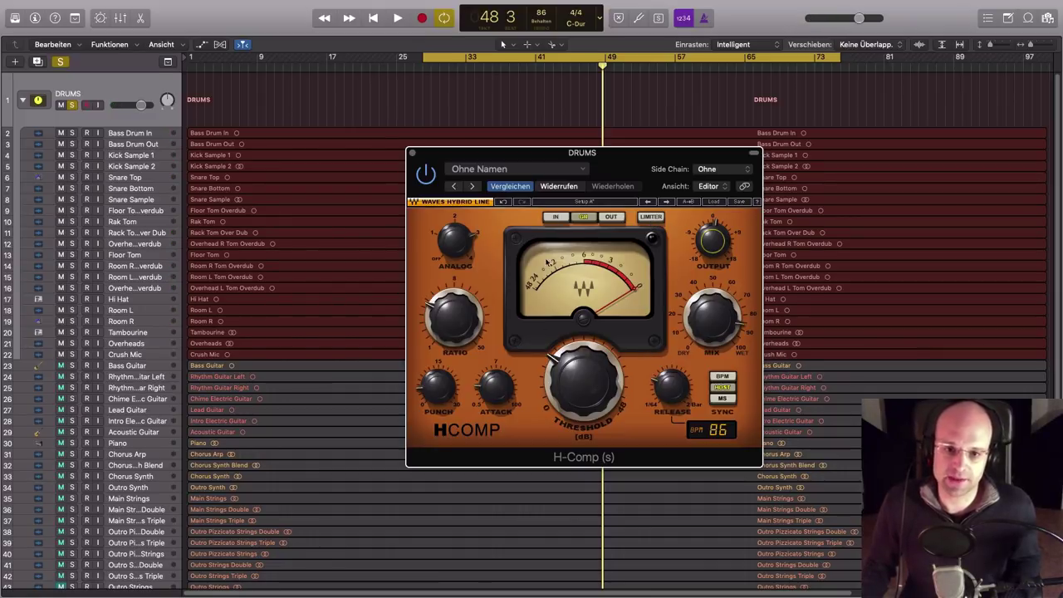
Show the input and output levels on the compressor's meter and return it to gain reduction
left_click(556, 217)
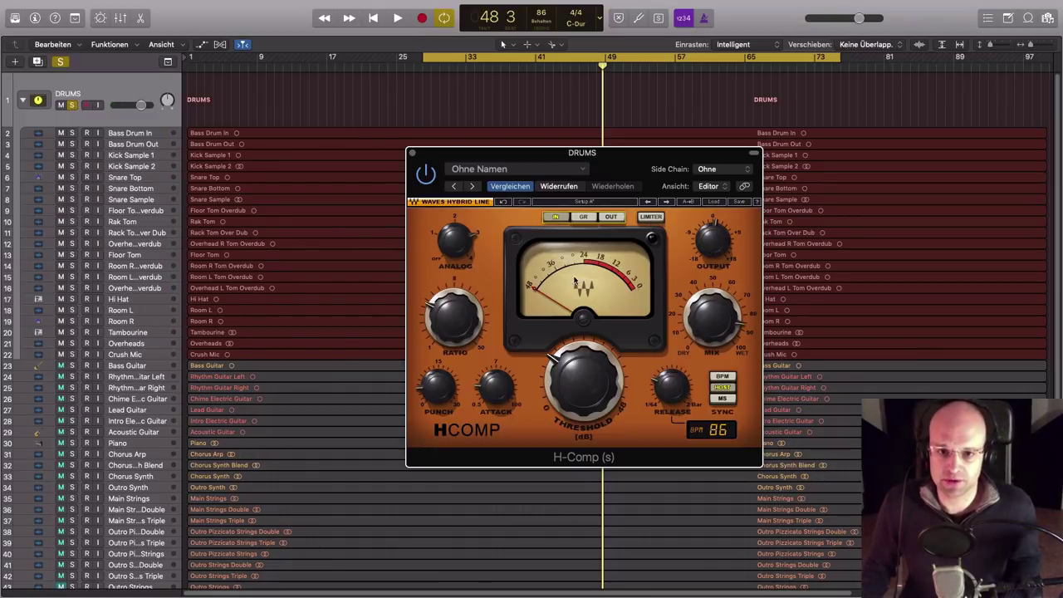
left_click(589, 217)
left_click(627, 285)
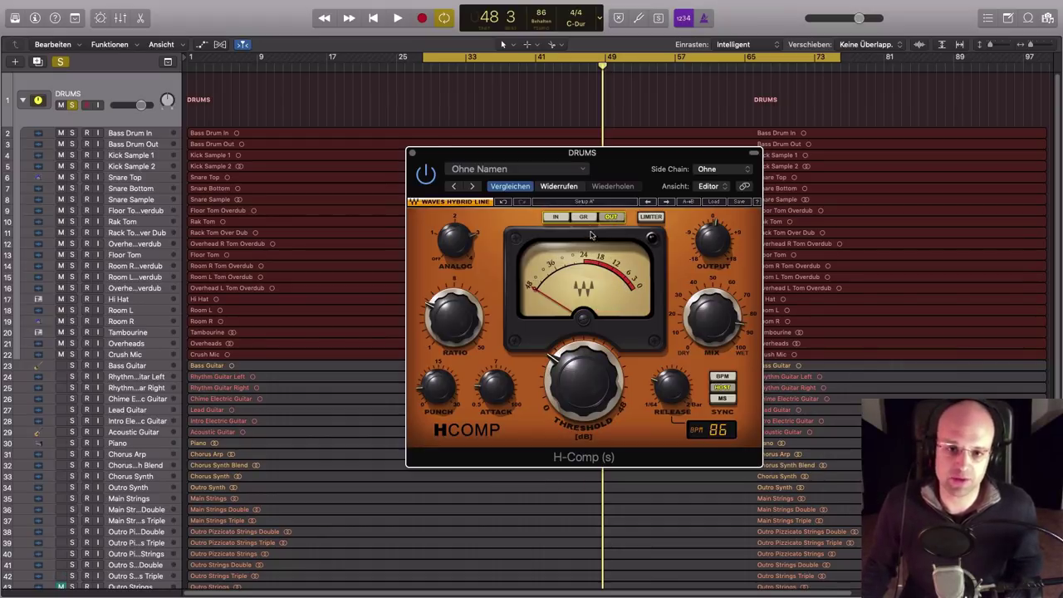
left_click(584, 218)
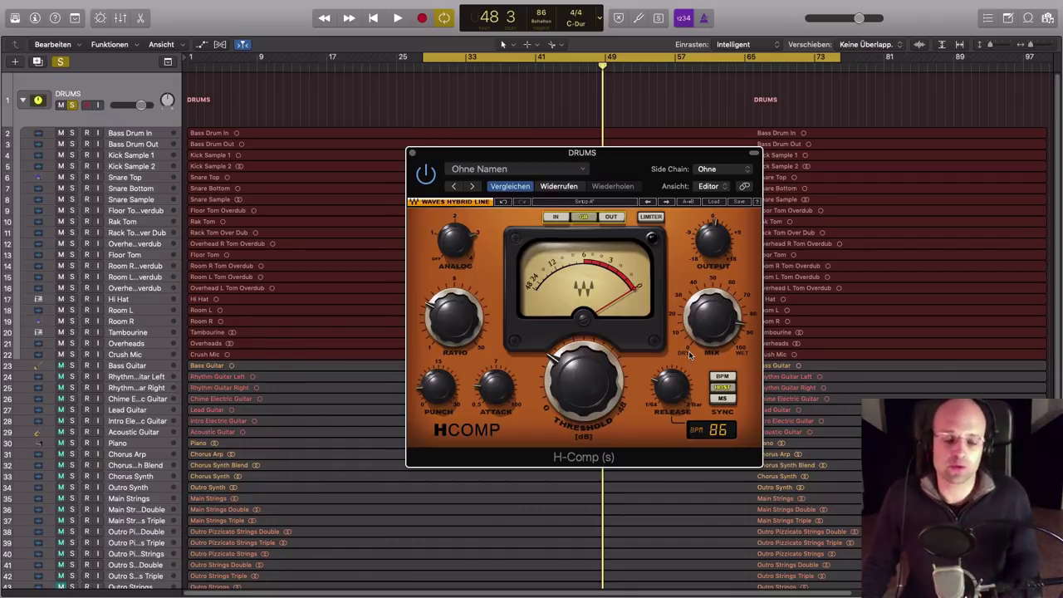
Play from bar 40 with the DRUMS solo off and compare the full mix with the compressor bypassed and active
left_click(536, 67)
key("space")
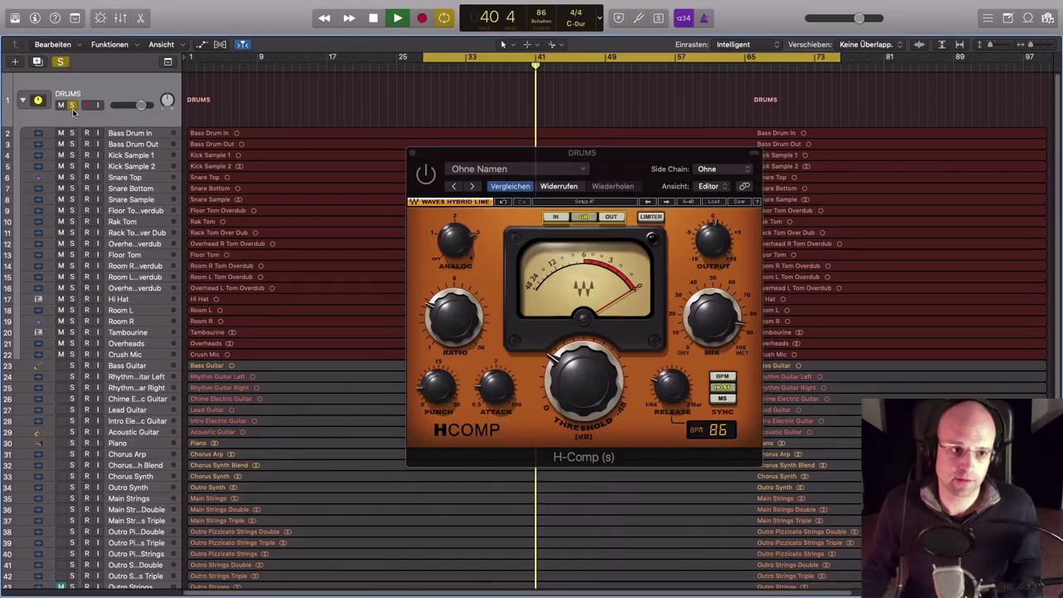
left_click(71, 104)
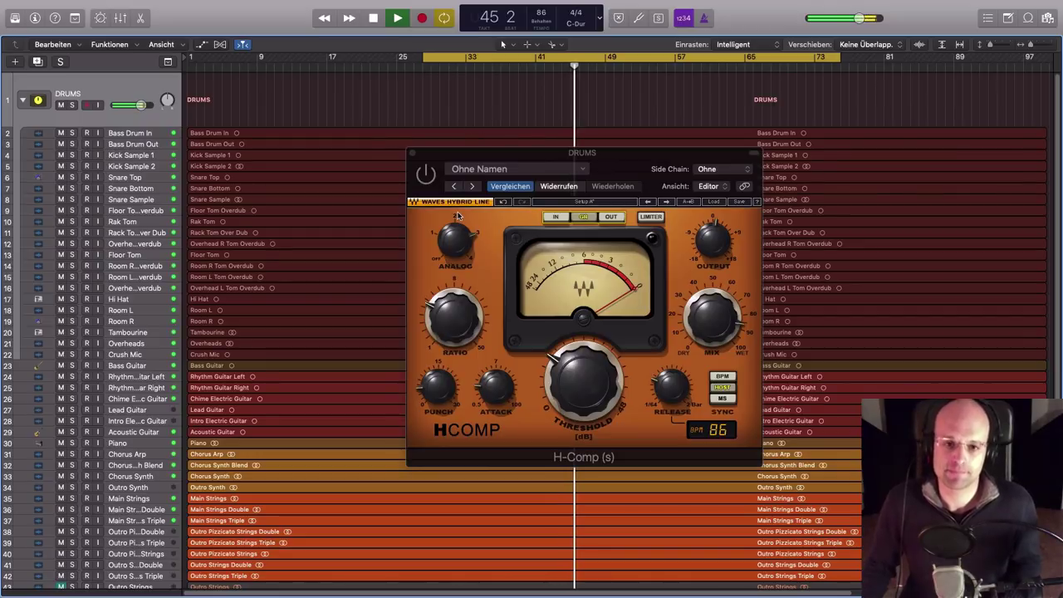
left_click(425, 174)
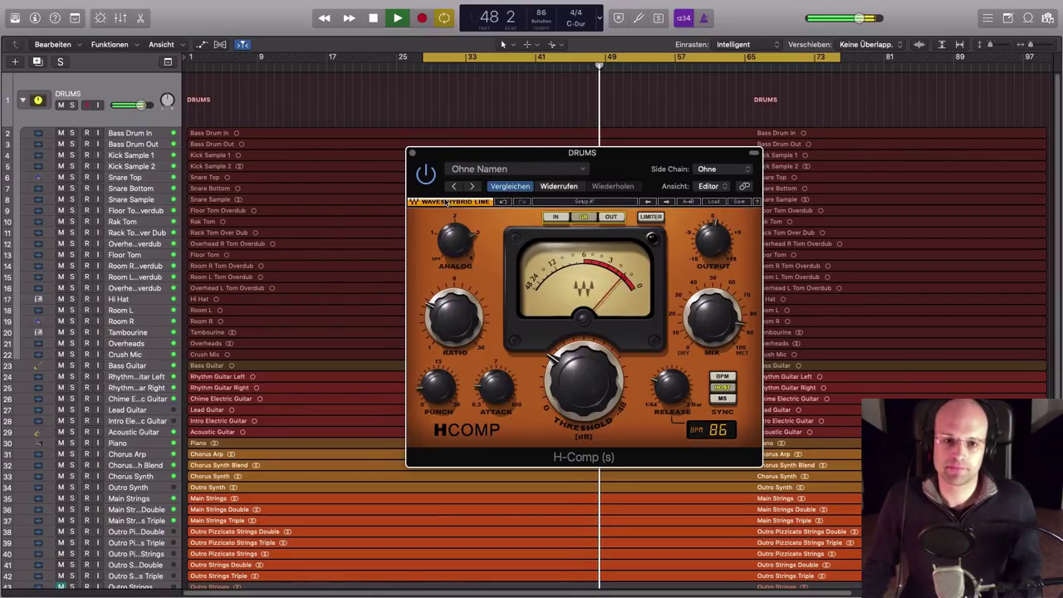
left_click(425, 176)
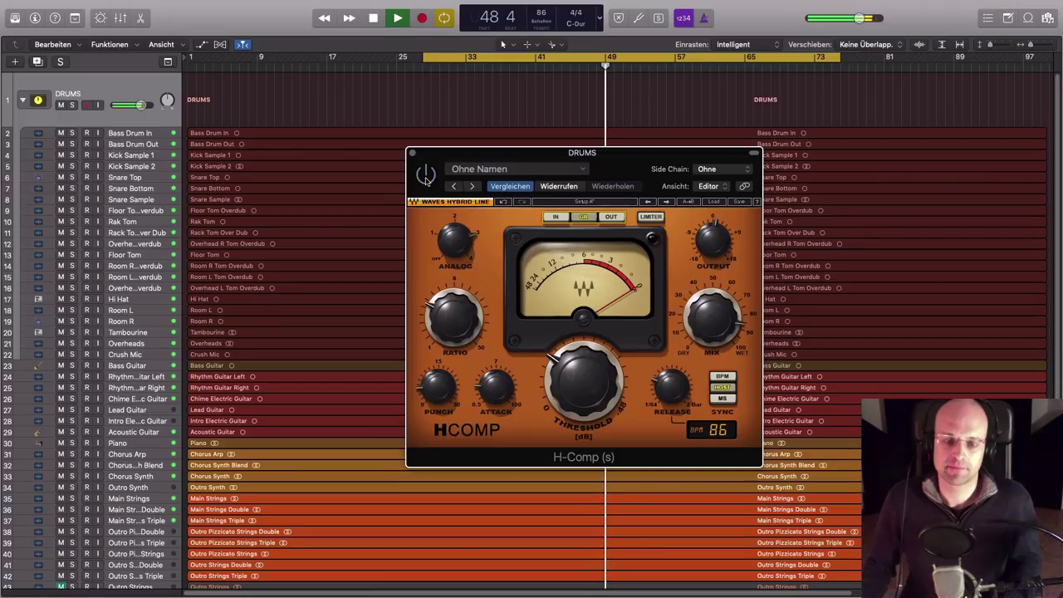
left_click(425, 174)
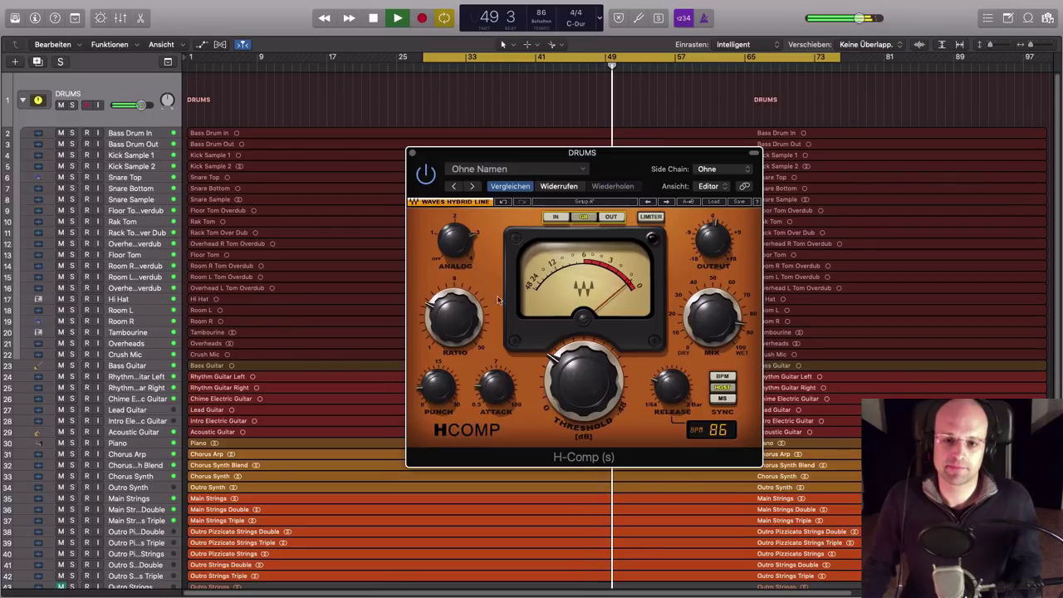
Set the threshold to about -14.5 dB, compare the soloed drums with the compressor bypassed and active, and stop playback
left_click_drag(582, 381, 580, 394)
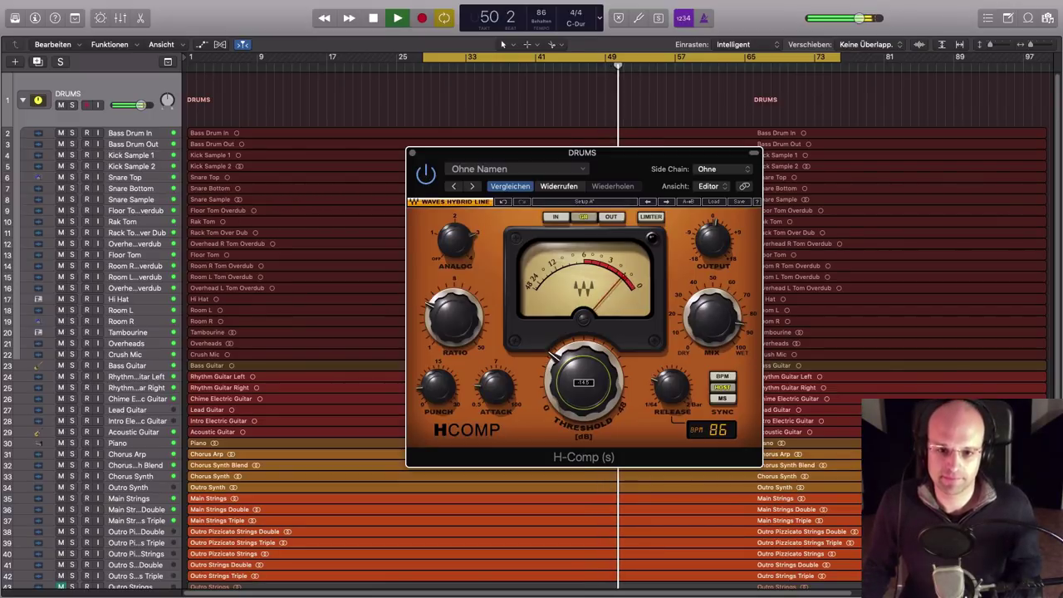
left_click(72, 104)
left_click(426, 174)
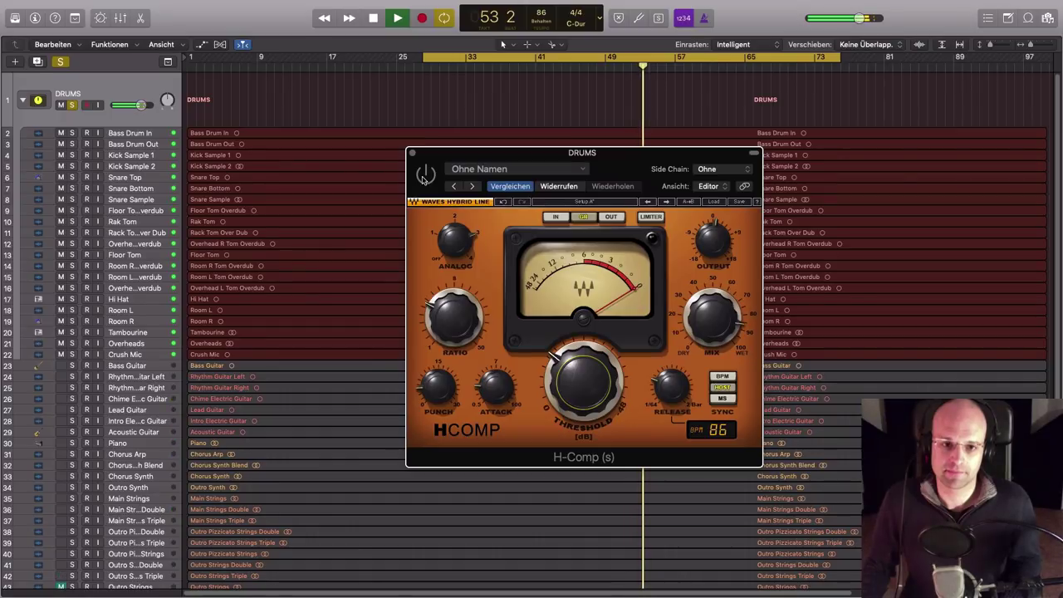
left_click(425, 175)
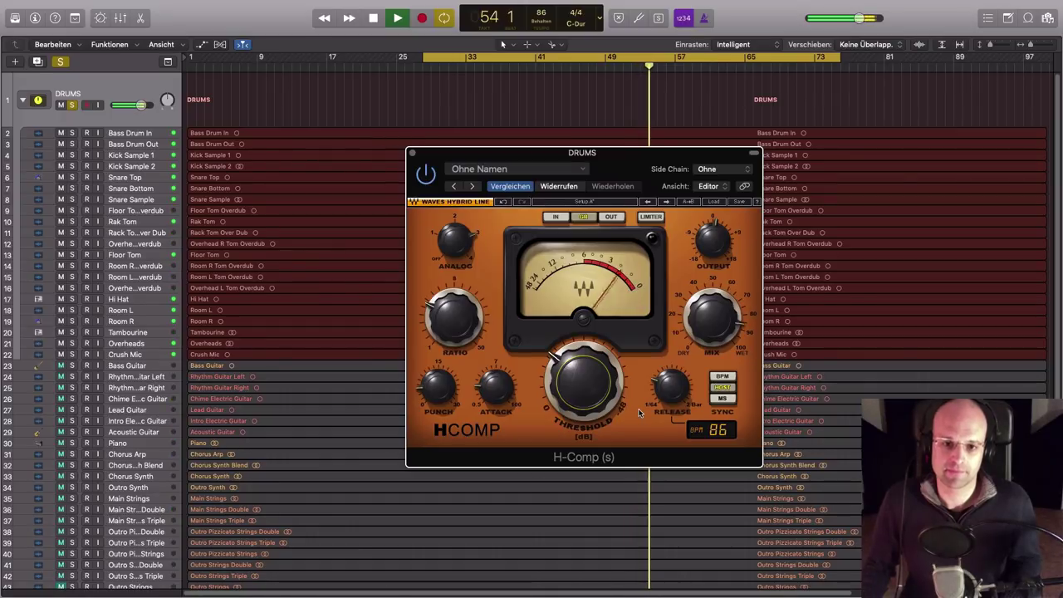
key("space")
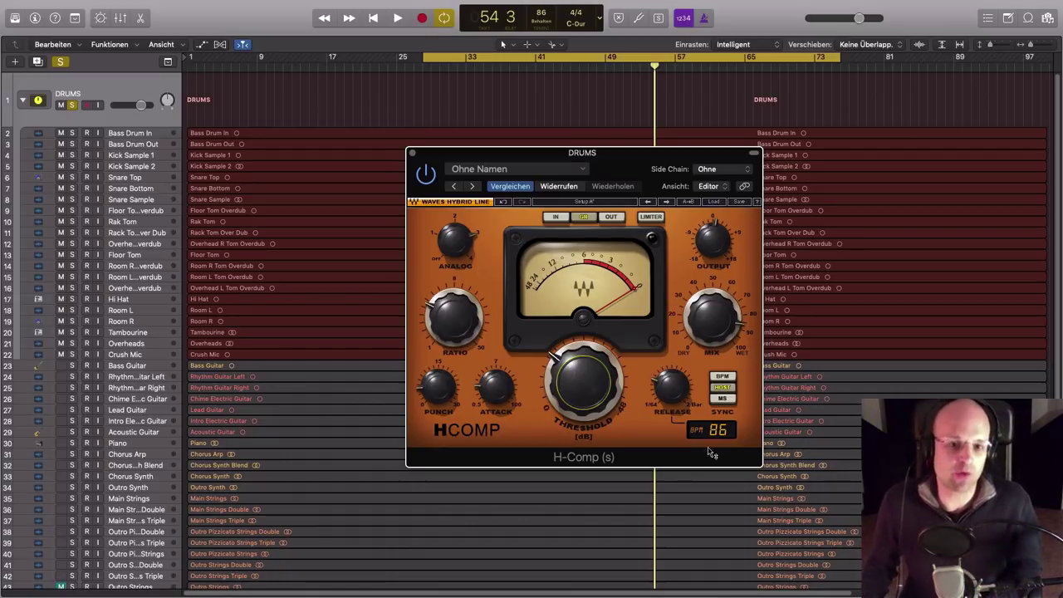
mouse_move(561, 408)
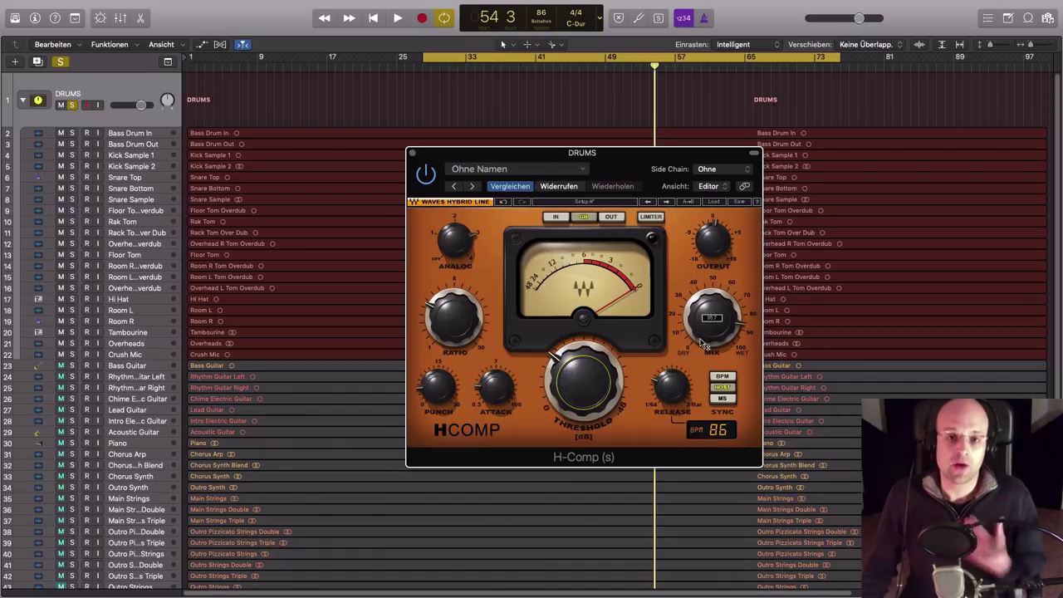
mouse_move(684, 297)
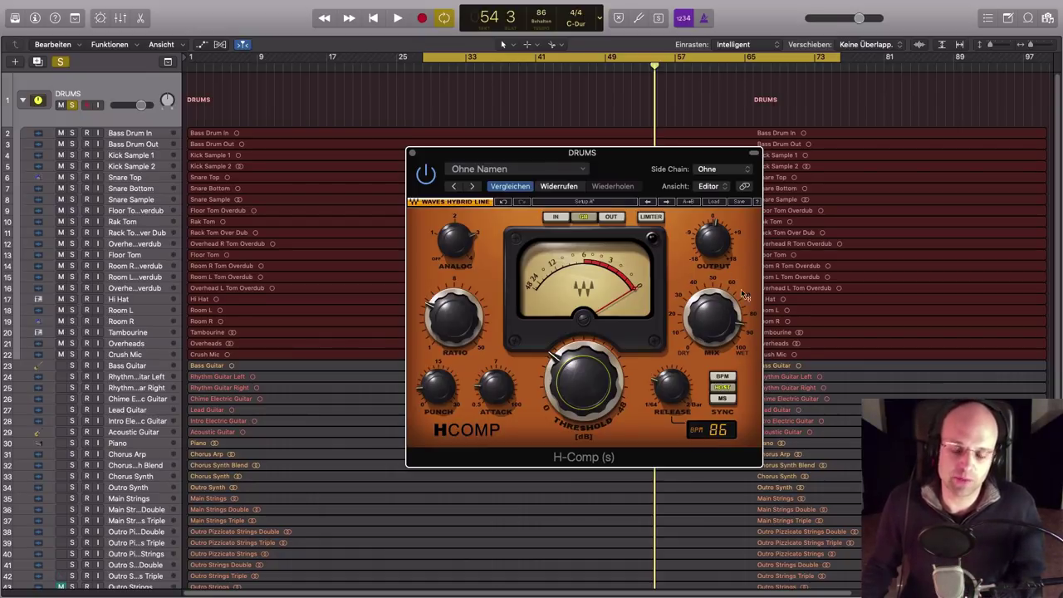